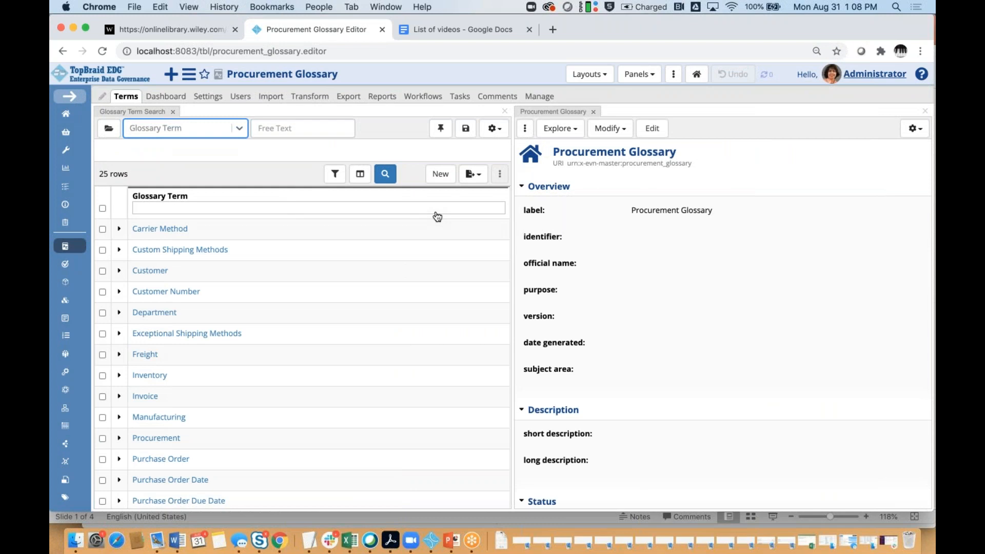
# Step: Search the glossary terms for "vendor" and open the Purchase Order Shipped Date term
pyautogui.click(310, 129)
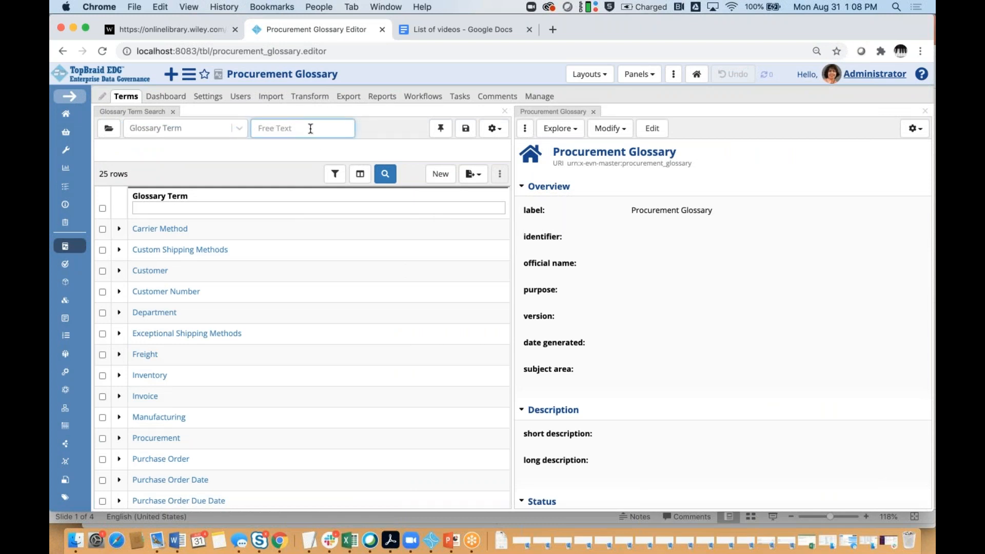
pyautogui.write('vendor')
pyautogui.press('Return')
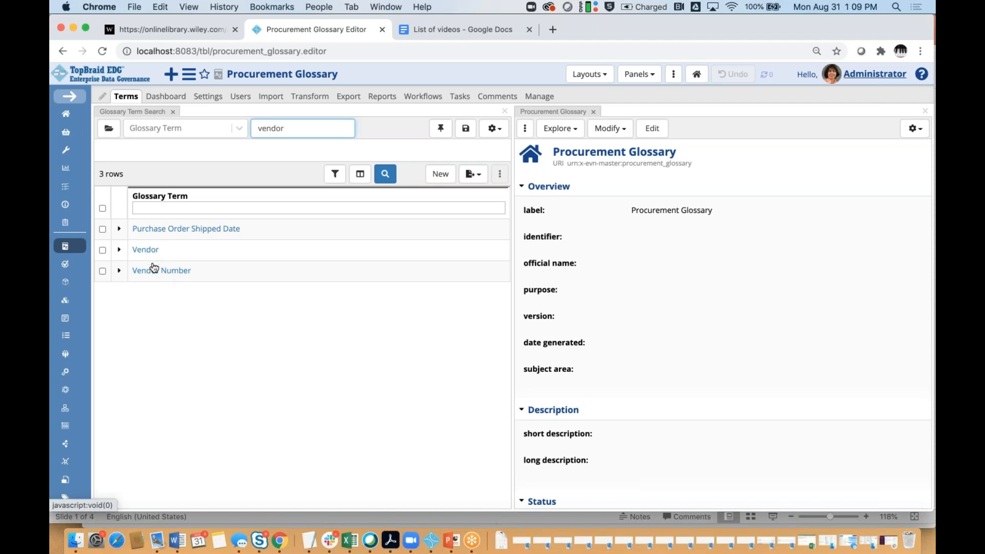
pyautogui.click(171, 231)
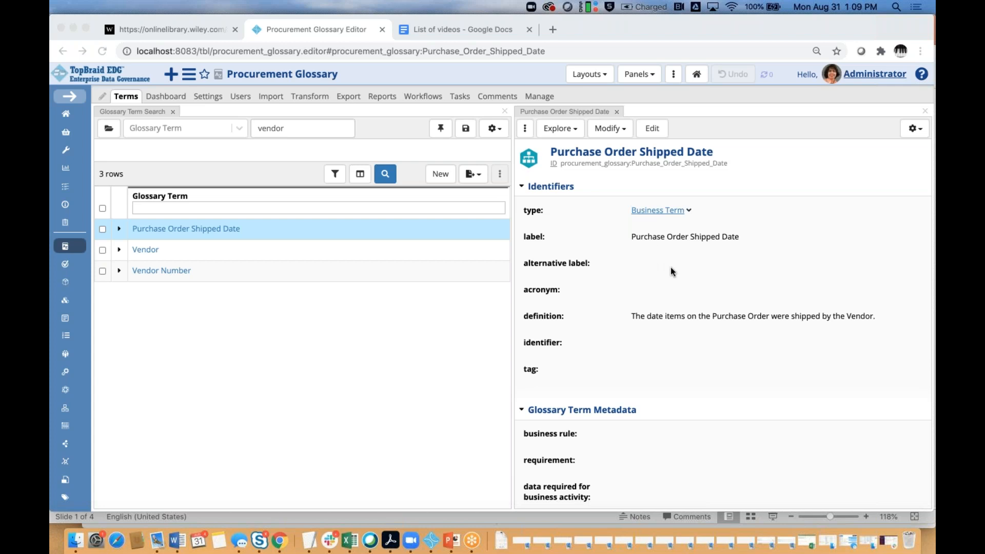
# Step: Clear the free-text search so that all glossary terms are listed
pyautogui.click(316, 130)
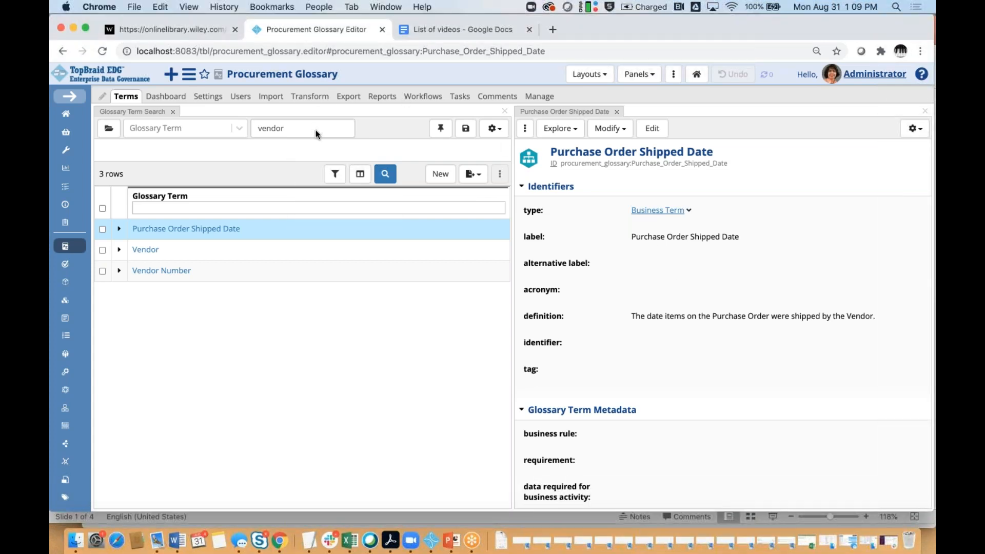
pyautogui.press('BackSpace')
pyautogui.press('BackSpace')
pyautogui.press('BackSpace')
pyautogui.press('BackSpace')
pyautogui.press('BackSpace')
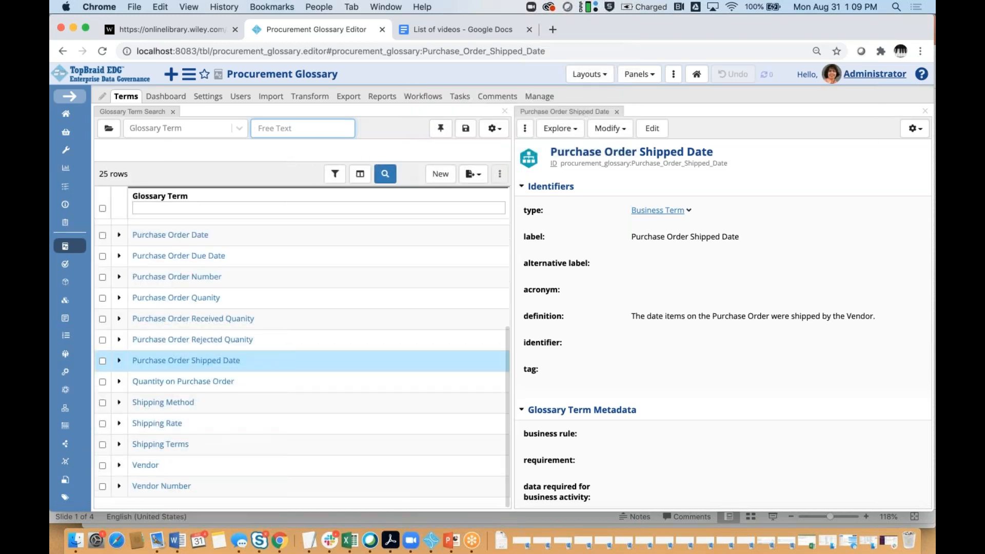
# Step: Filter the glossary terms on alternative label with the condition "any value"
pyautogui.click(335, 174)
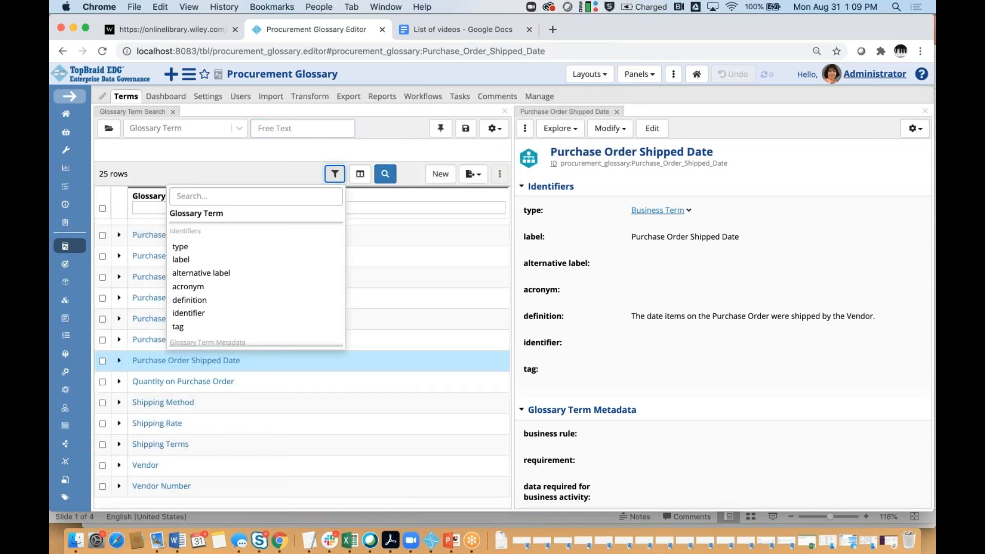
pyautogui.click(238, 274)
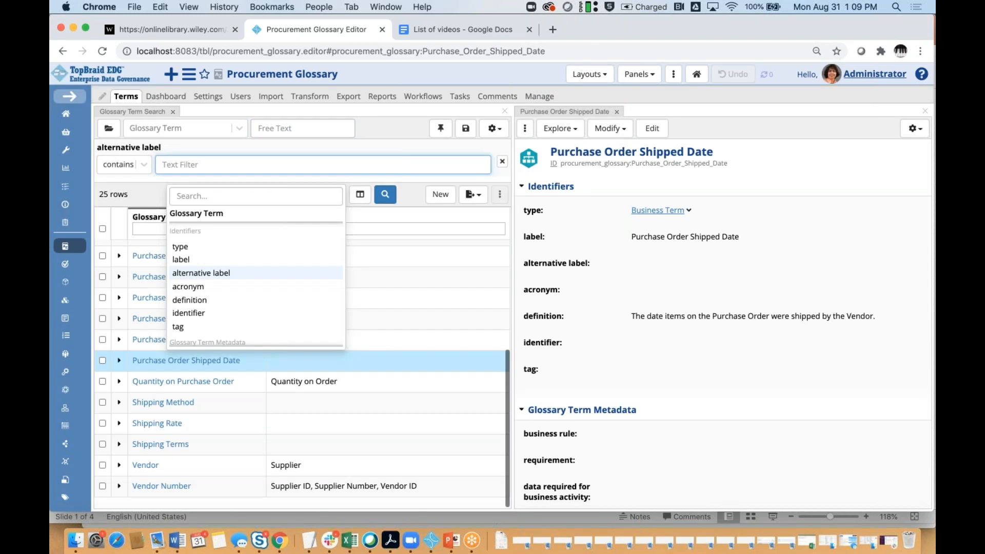
pyautogui.click(237, 160)
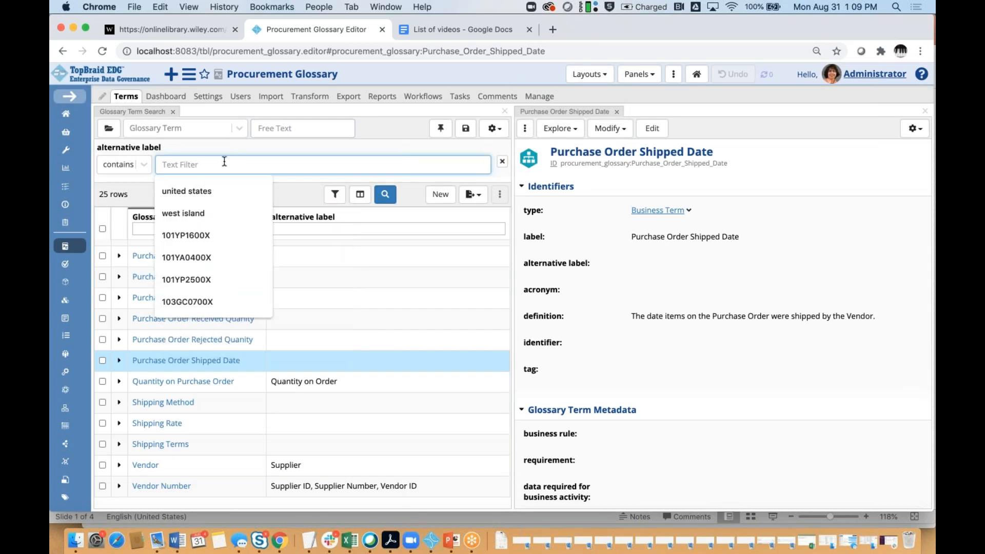
pyautogui.click(135, 174)
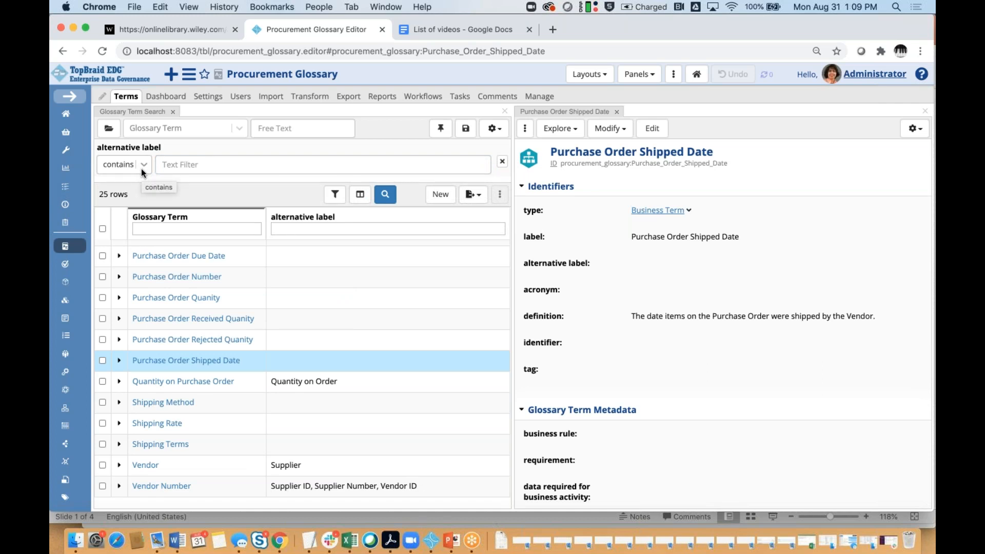
pyautogui.click(141, 167)
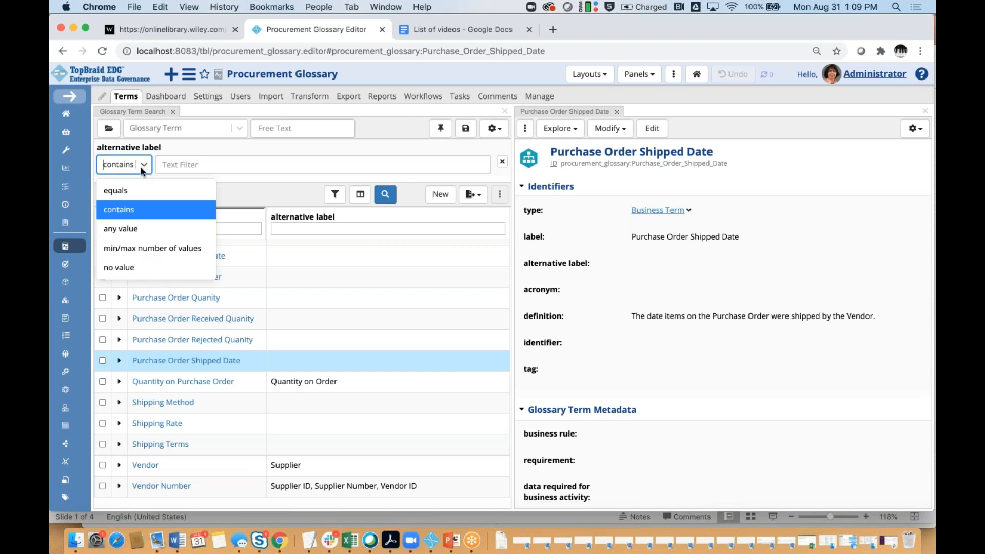
pyautogui.click(131, 229)
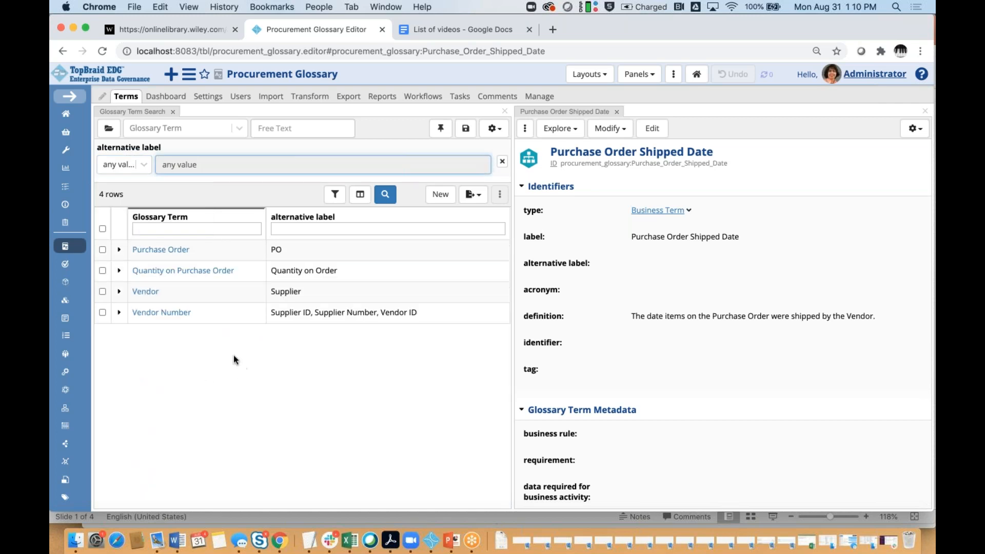
# Step: Review the other conditions offered for the alternative label filter and remove that filter
pyautogui.click(142, 164)
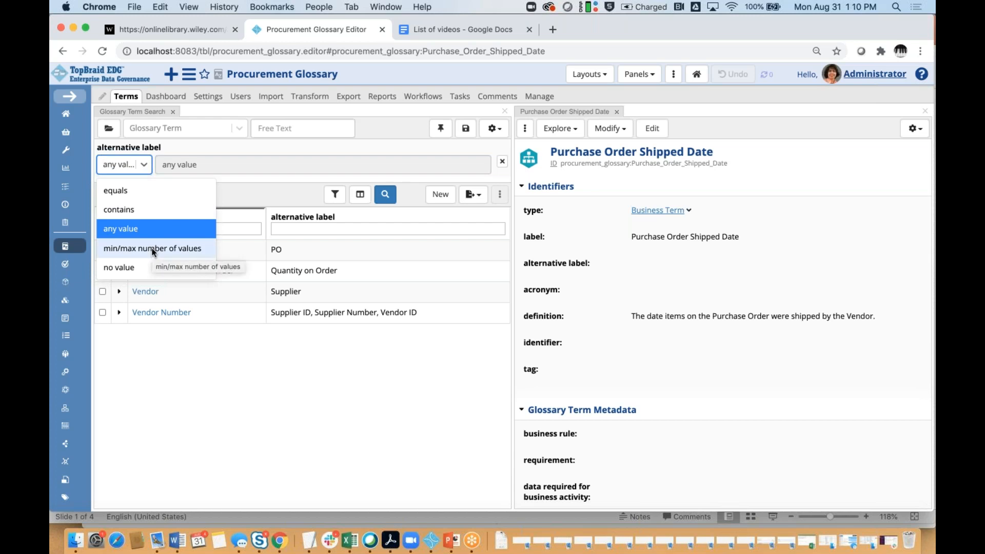
pyautogui.click(230, 177)
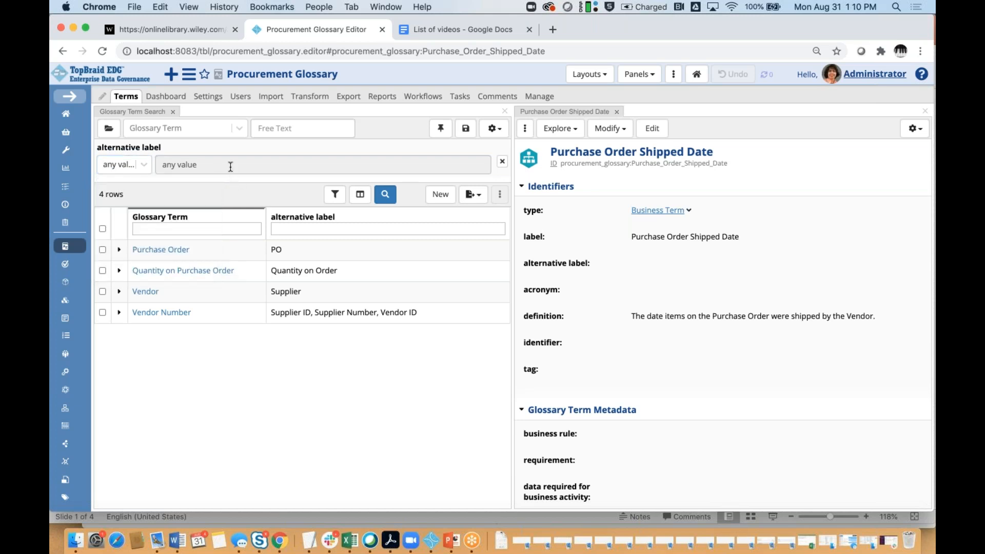
pyautogui.click(230, 166)
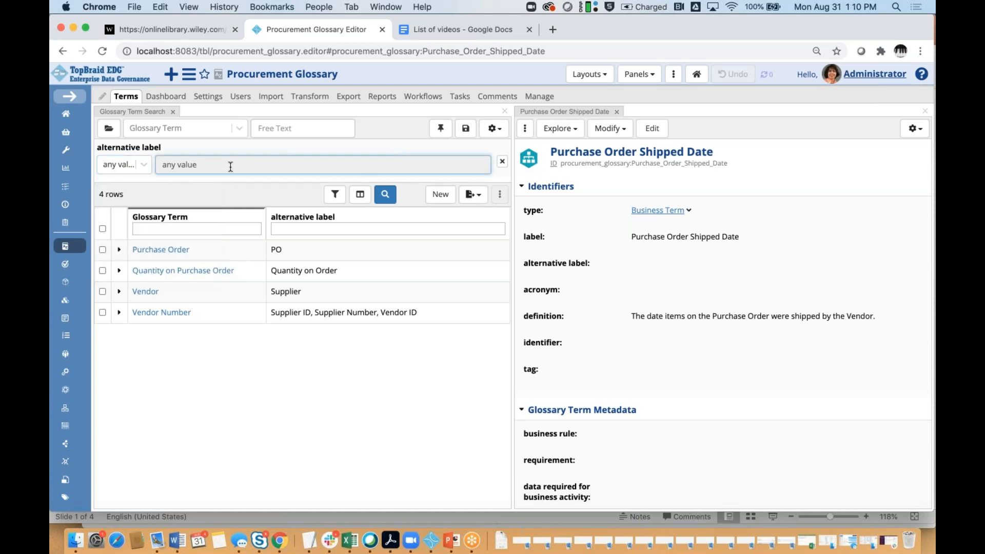
pyautogui.click(502, 161)
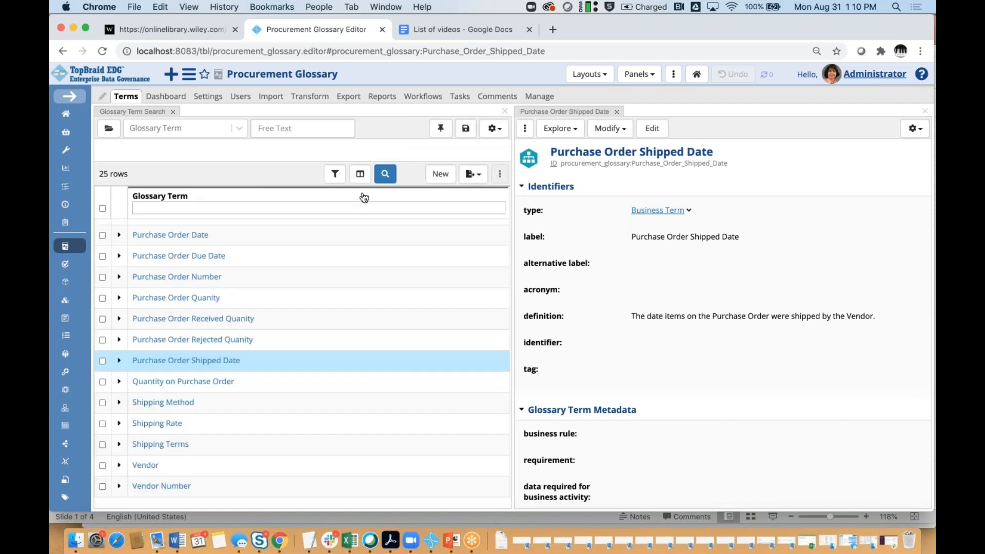
# Step: Add the alternative label property as a column in the glossary term results
pyautogui.click(360, 175)
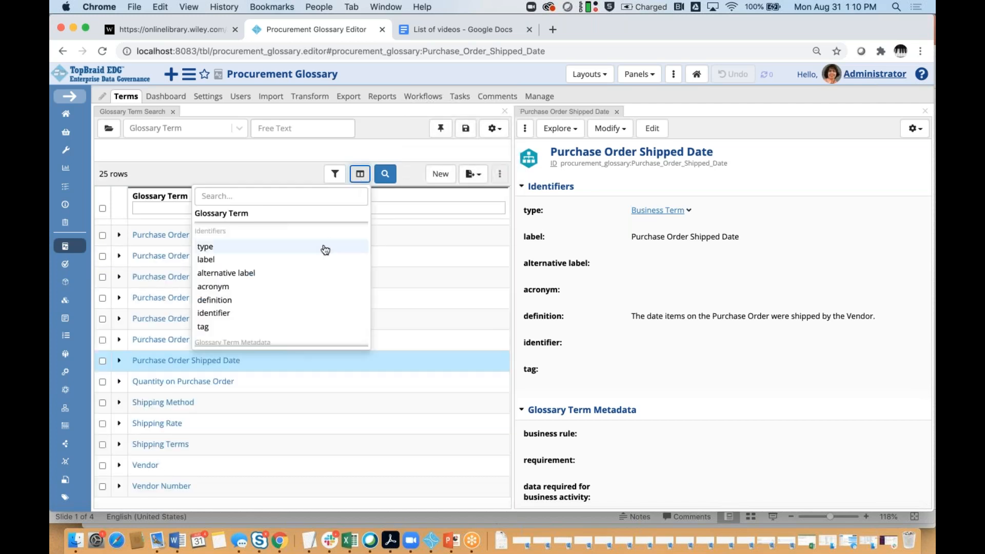
pyautogui.click(291, 276)
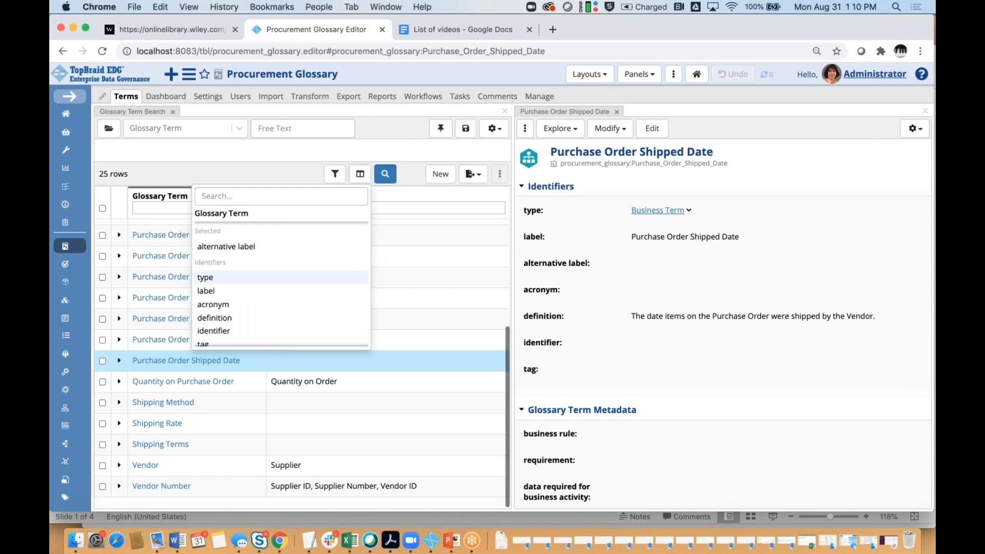
pyautogui.click(464, 242)
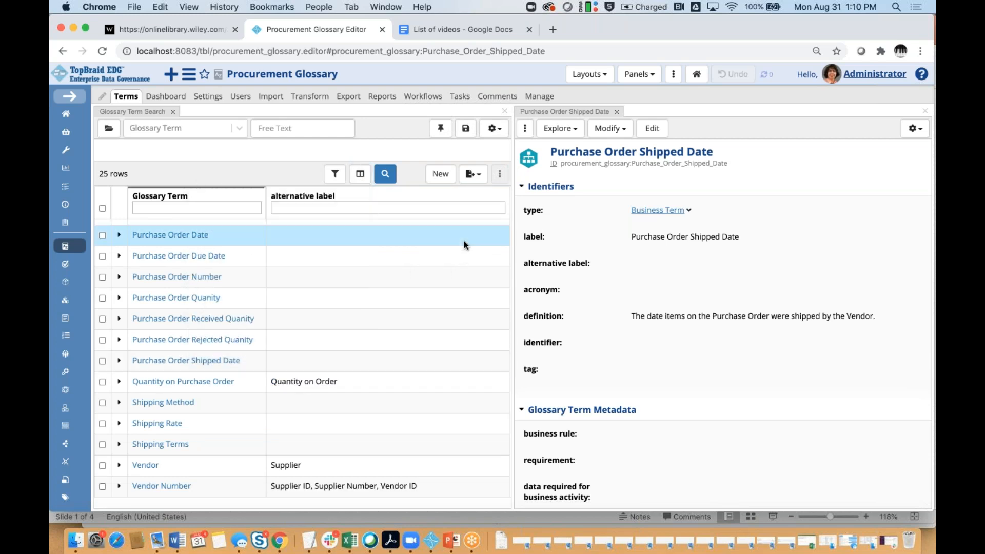
# Step: Sort the results by alternative label, first ascending and finally in descending order
pyautogui.click(309, 198)
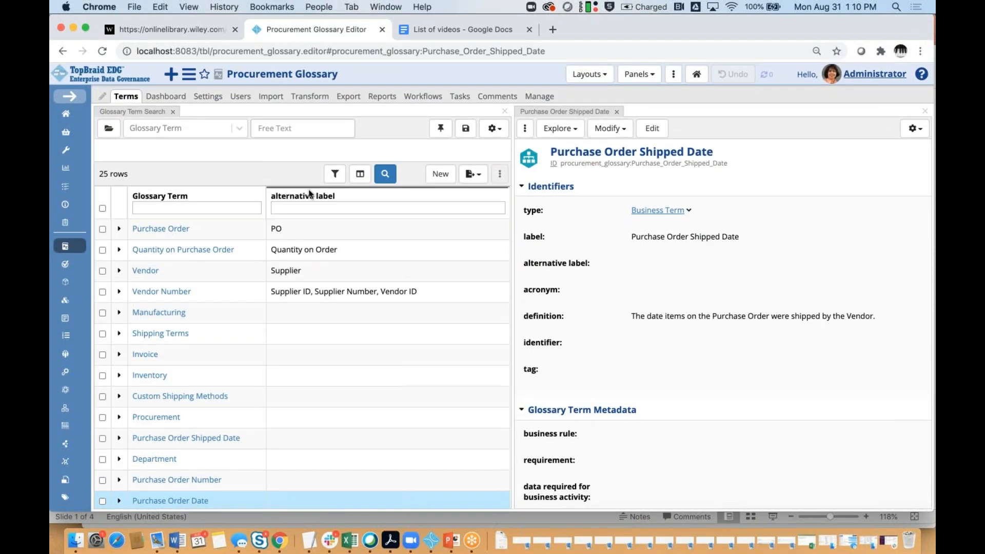
pyautogui.click(309, 194)
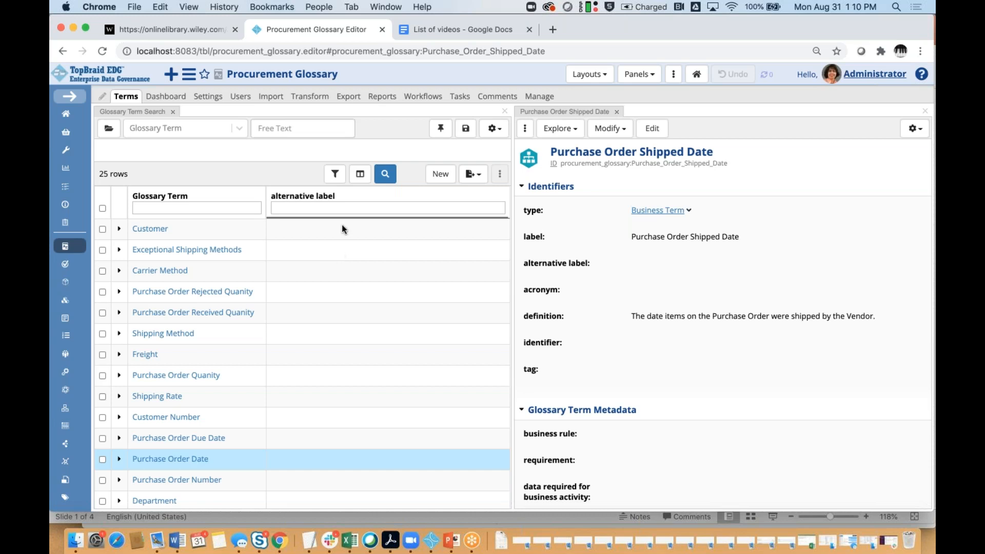
pyautogui.click(220, 207)
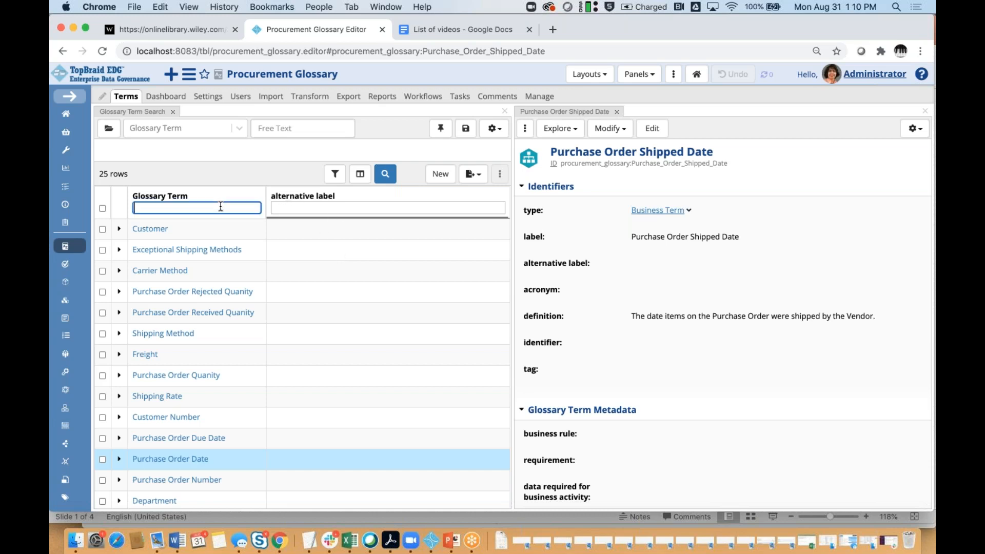
pyautogui.click(290, 210)
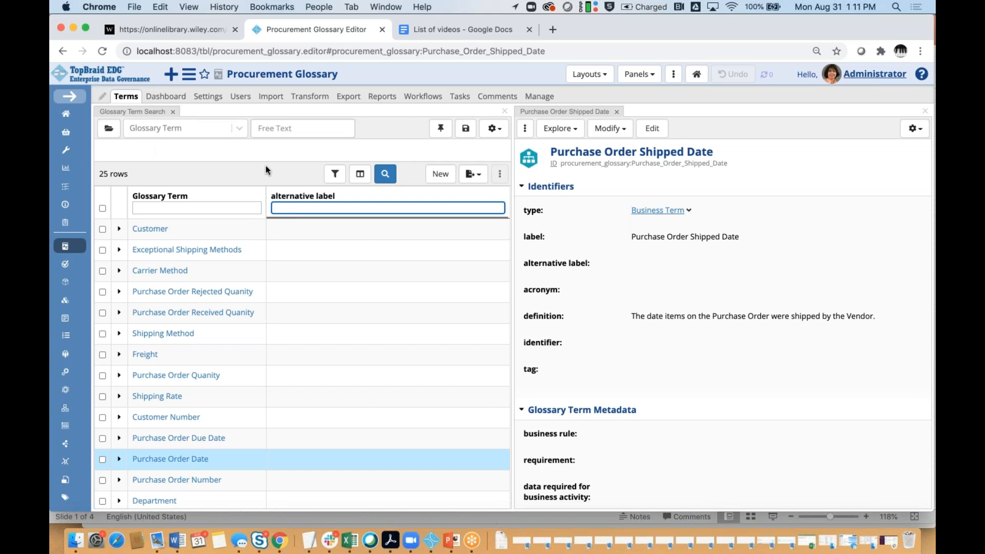
# Step: Add an alternative label filter with the condition "contains" and the text "Supplier OR ID"
pyautogui.click(332, 176)
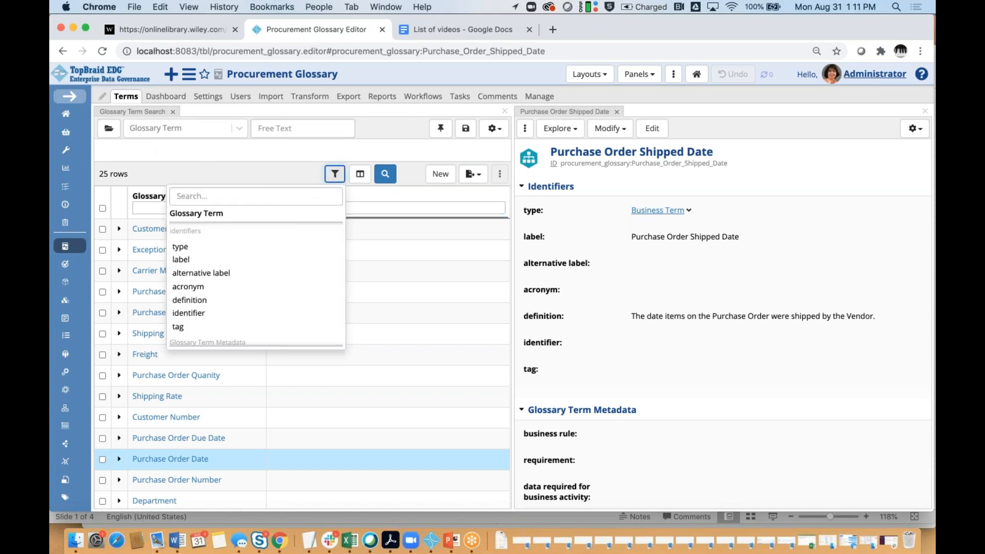
pyautogui.click(260, 273)
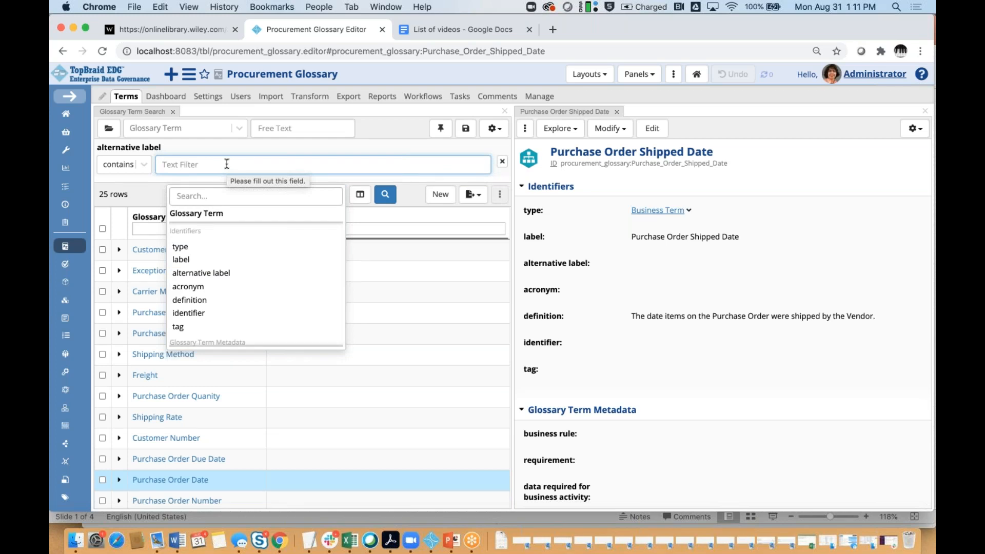
pyautogui.click(227, 164)
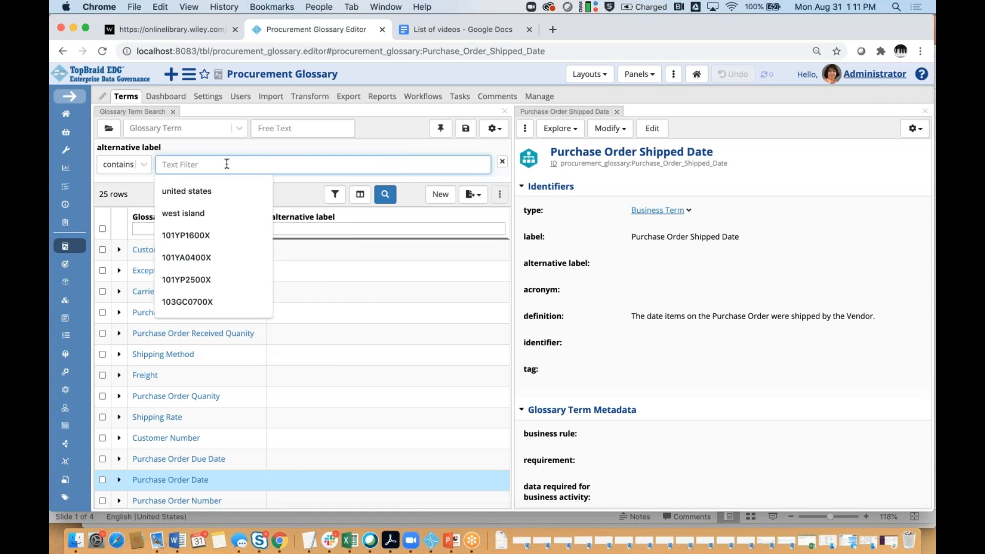
pyautogui.write('Supplier OR ID')
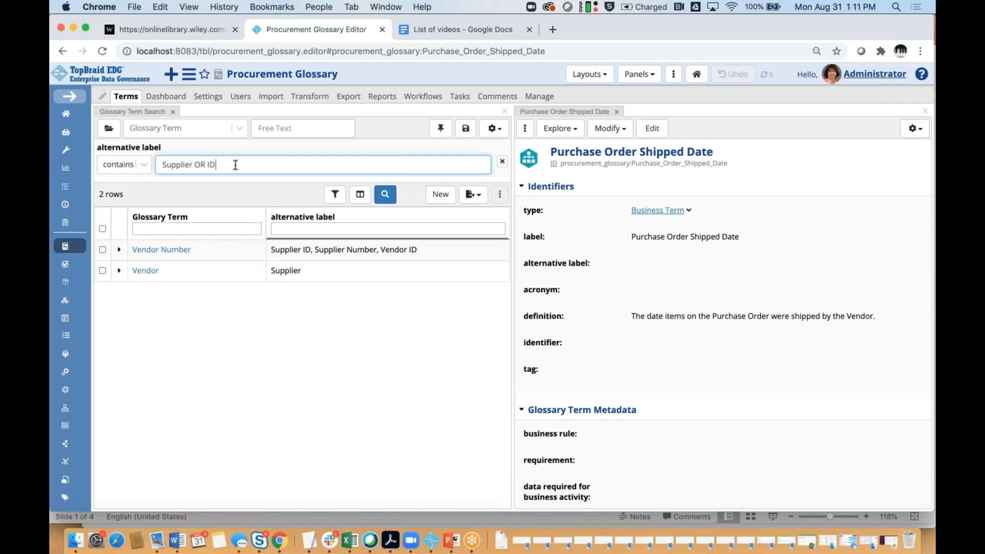
# Step: Shorten the alternative label filter text to "Supplier"
pyautogui.press('BackSpace')
pyautogui.press('BackSpace')
pyautogui.press('BackSpace')
pyautogui.press('BackSpace')
pyautogui.press('BackSpace')
pyautogui.press('BackSpace')
# Step: Add a second filter requiring "data required for business activity" to equal Accounting
pyautogui.click(335, 197)
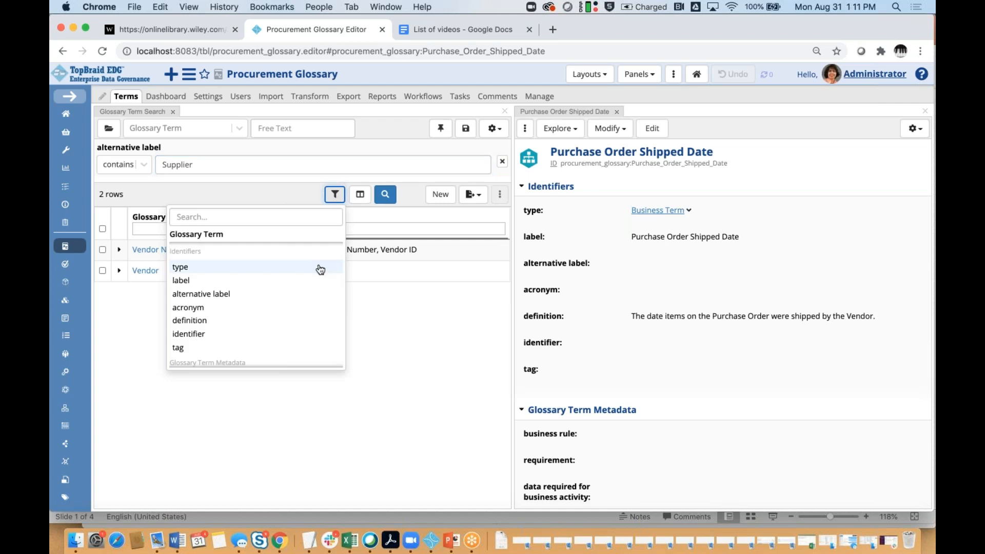
pyautogui.scroll(-5, 320, 269)
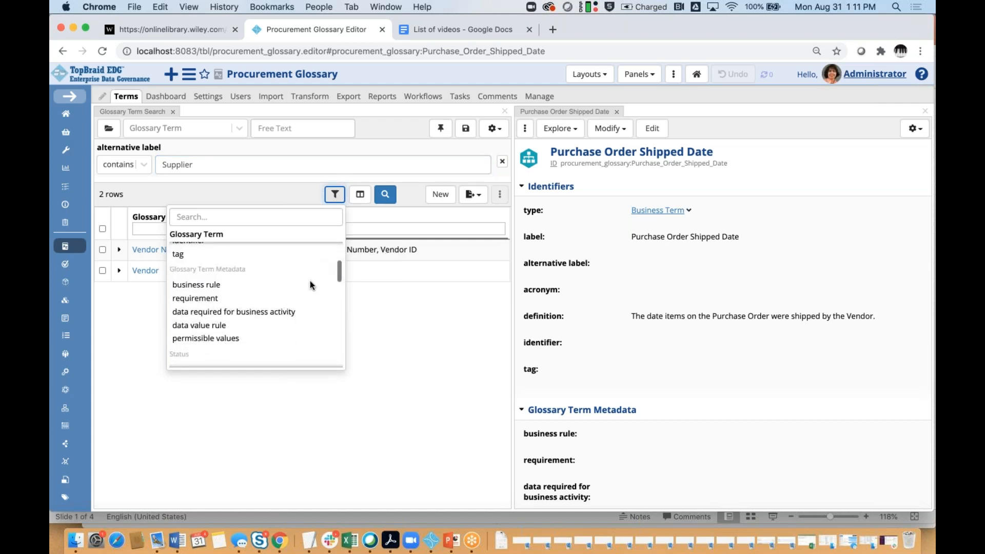
pyautogui.click(279, 313)
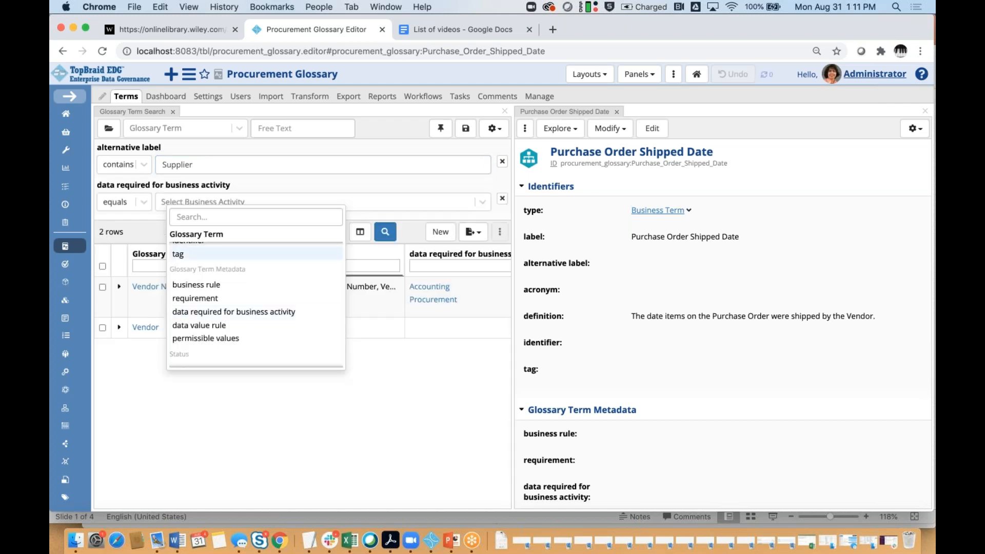
pyautogui.click(345, 201)
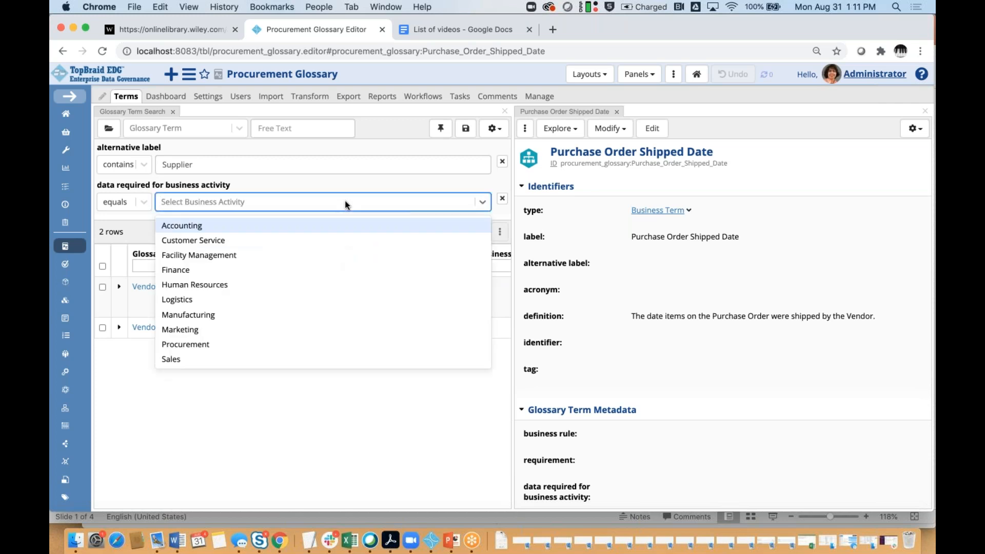
pyautogui.click(301, 226)
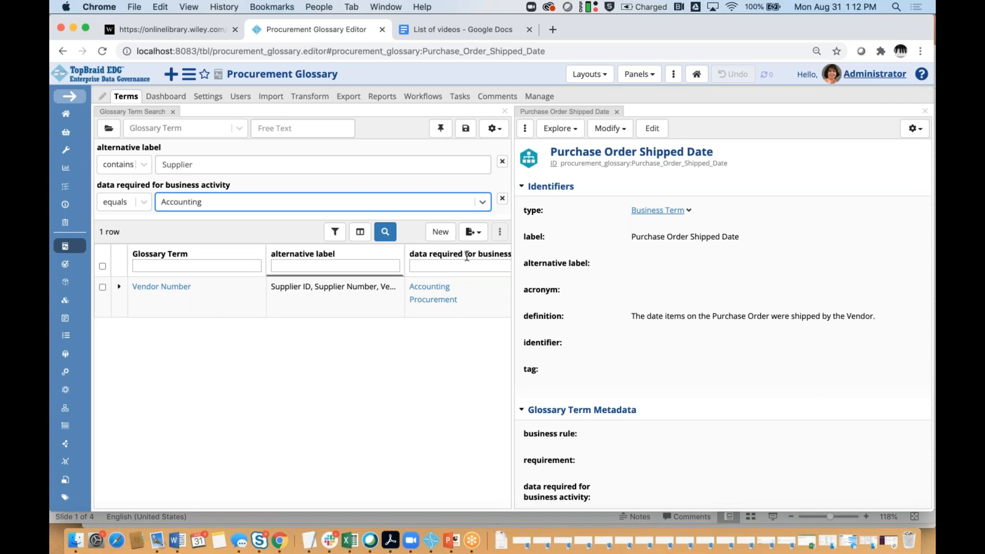
# Step: Review the export options for the results, and select the Vendor Number term to view its available batch actions
pyautogui.click(473, 234)
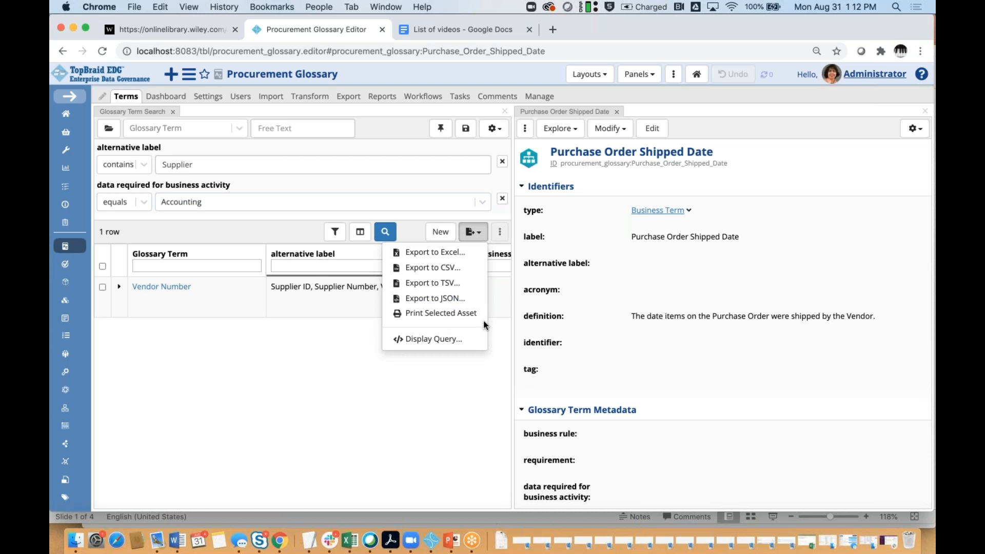
pyautogui.click(445, 369)
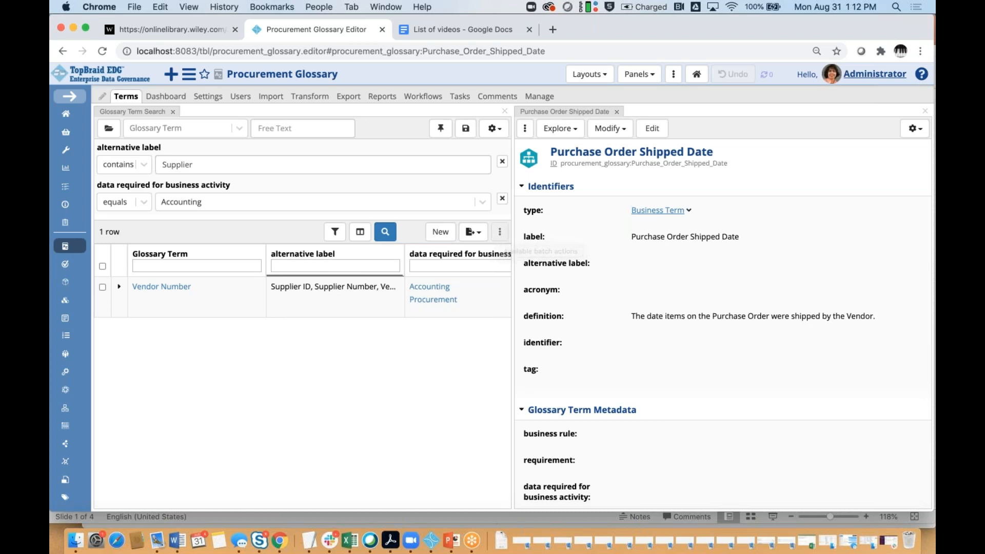
pyautogui.click(103, 287)
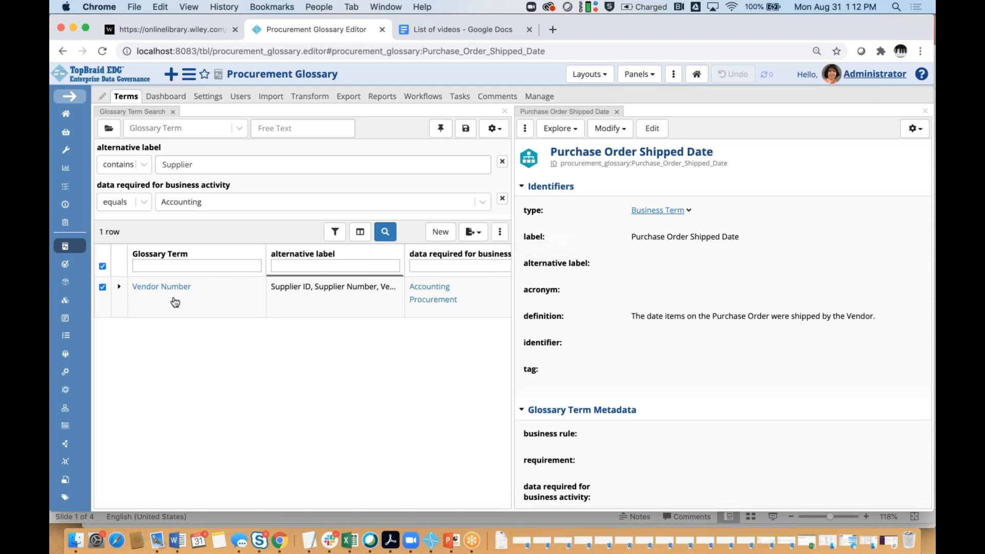
pyautogui.click(500, 233)
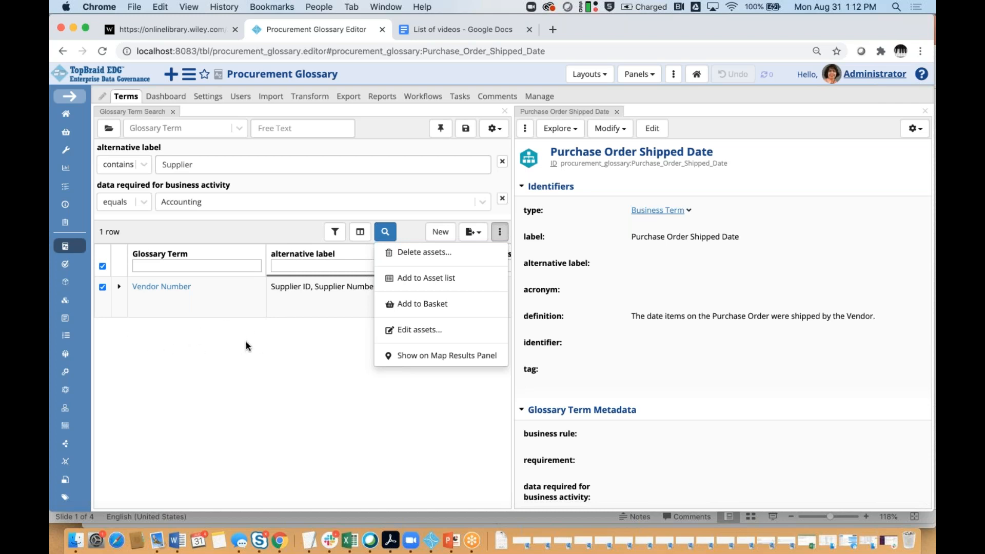
# Step: Close the batch actions and open the Northwind collection from the Data Assets Collections
pyautogui.click(423, 378)
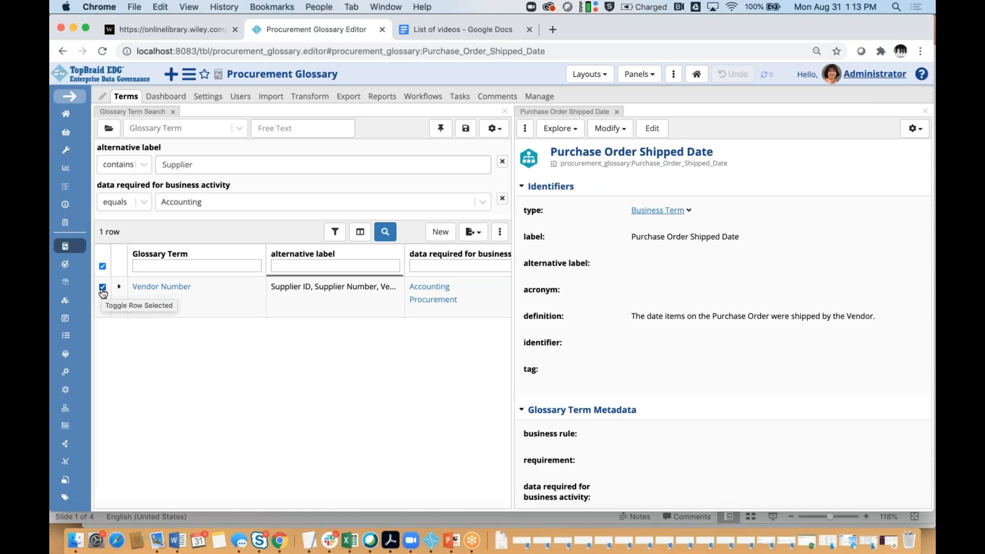
pyautogui.click(188, 80)
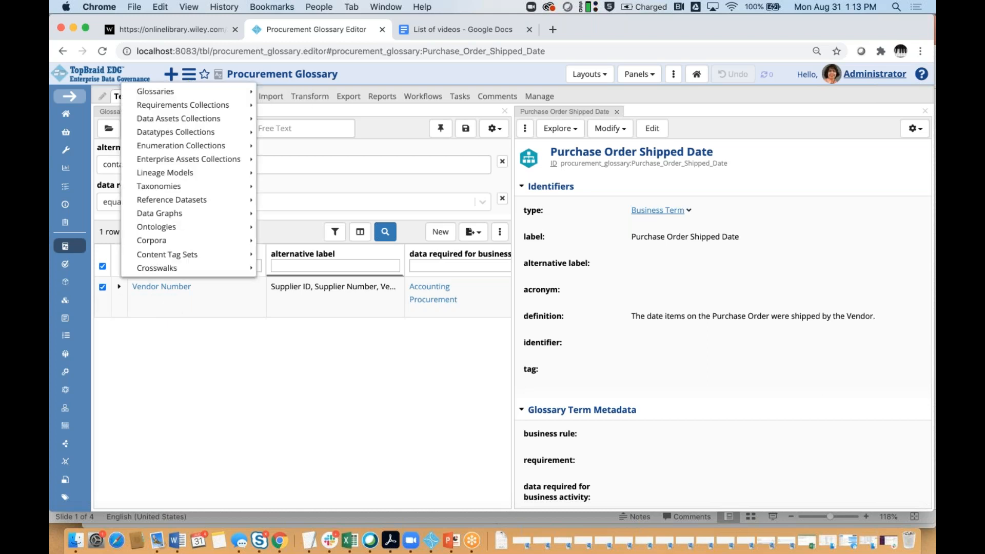
pyautogui.moveTo(212, 119)
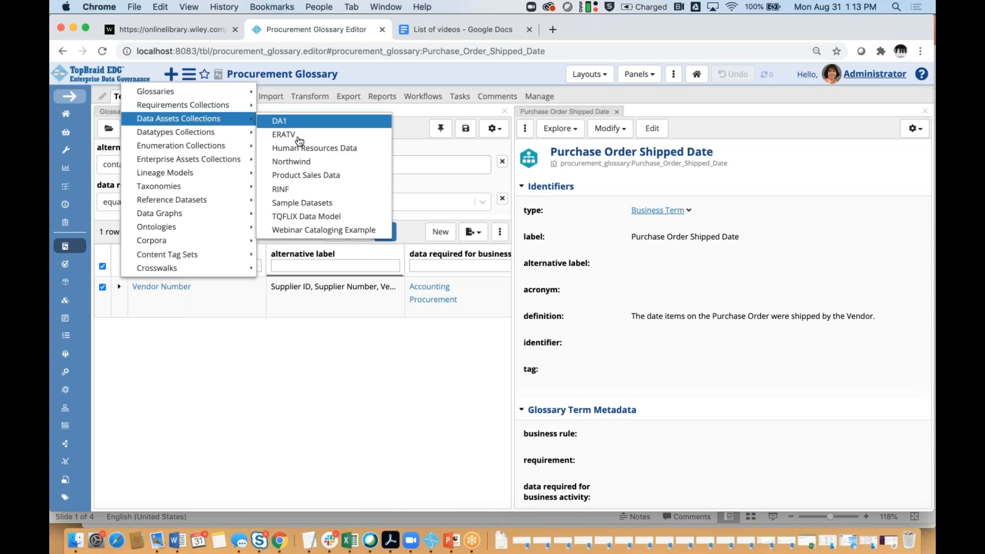
pyautogui.click(307, 161)
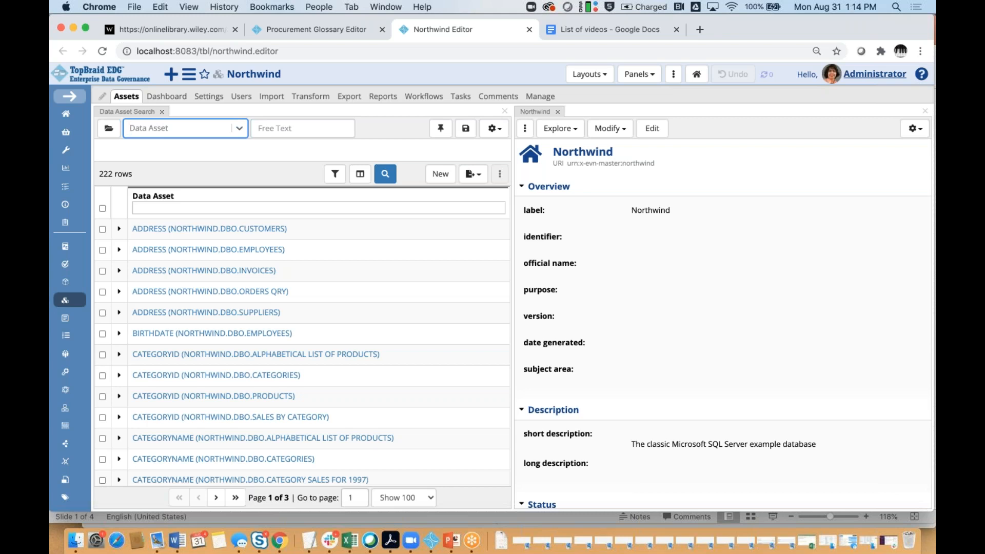
# Step: Set the searched asset type to Database Column, found under Physical Data Asset and Data Element
pyautogui.click(110, 130)
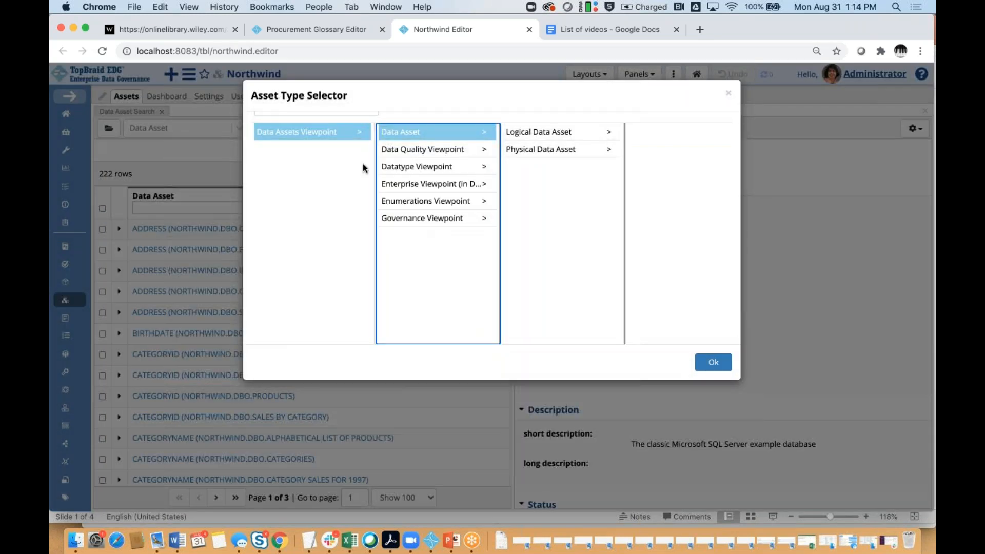
pyautogui.click(547, 134)
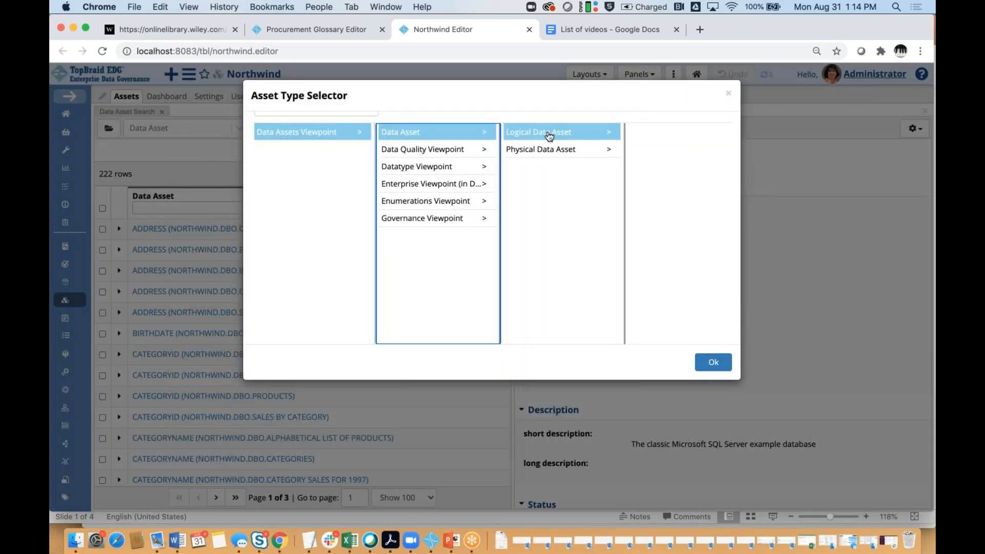
pyautogui.click(521, 146)
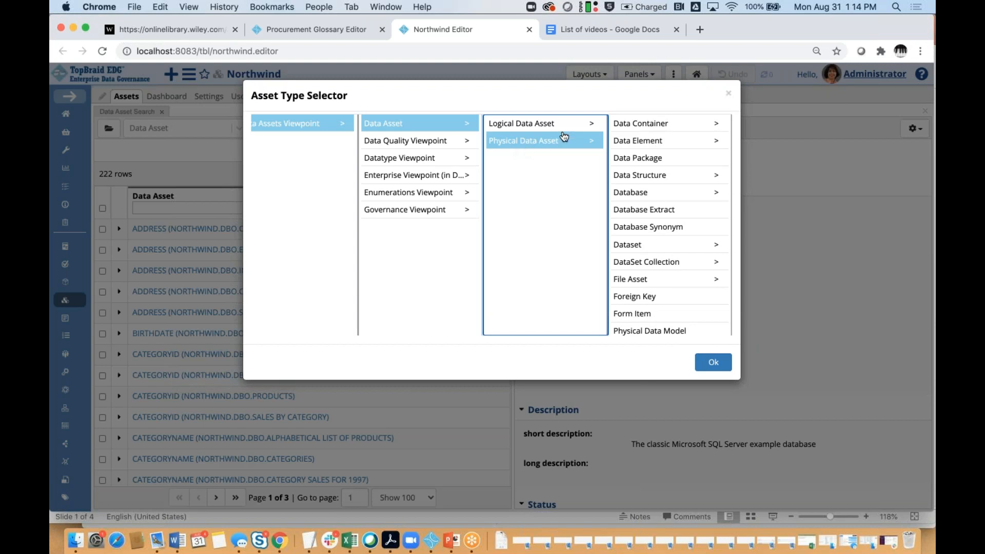
pyautogui.click(664, 142)
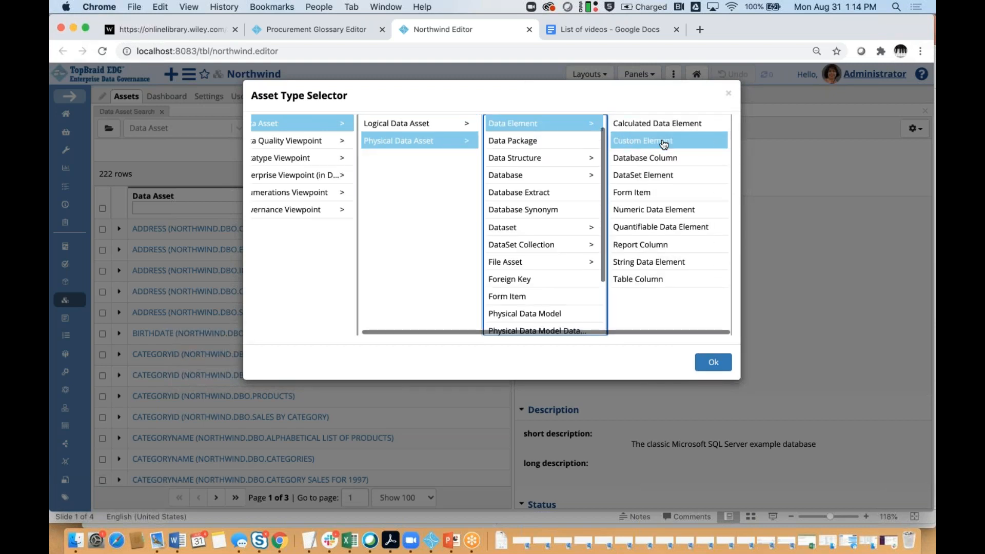
pyautogui.click(671, 163)
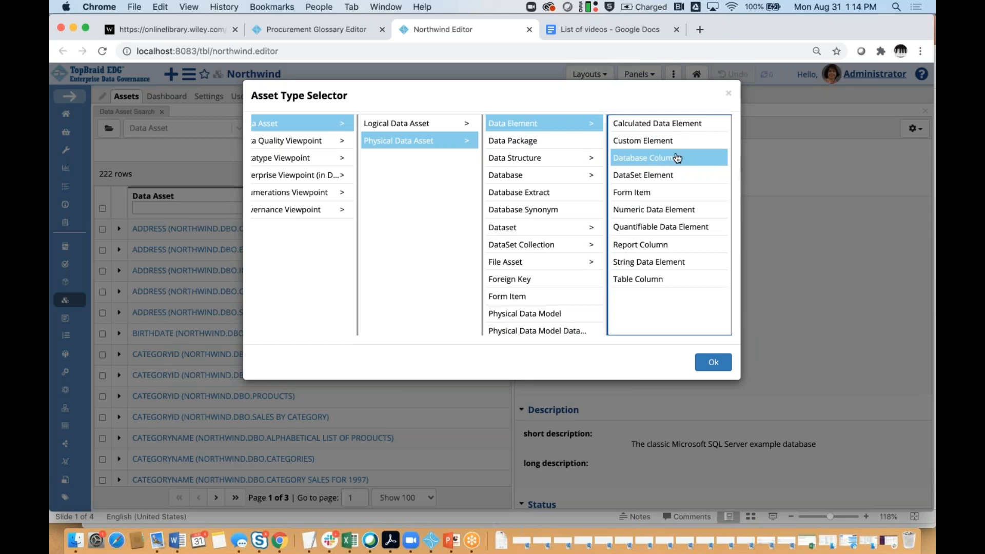
pyautogui.click(713, 362)
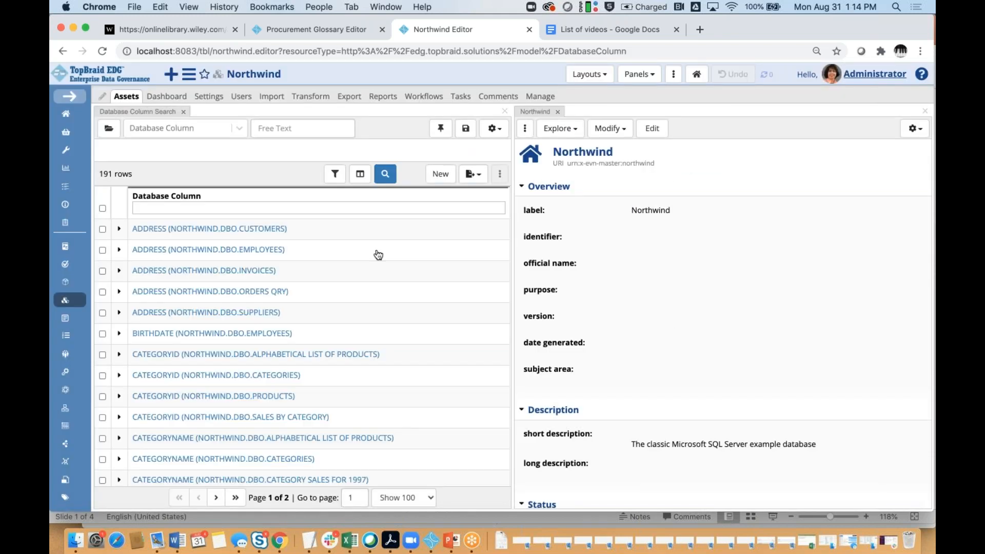
# Step: Add the short description property as a column in the database column results
pyautogui.click(360, 174)
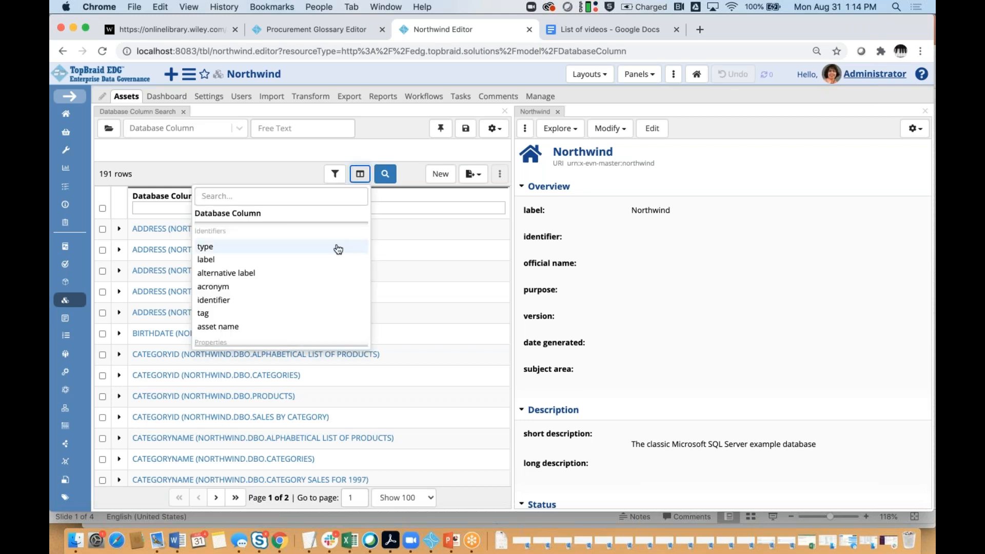
pyautogui.scroll(-5, 338, 249)
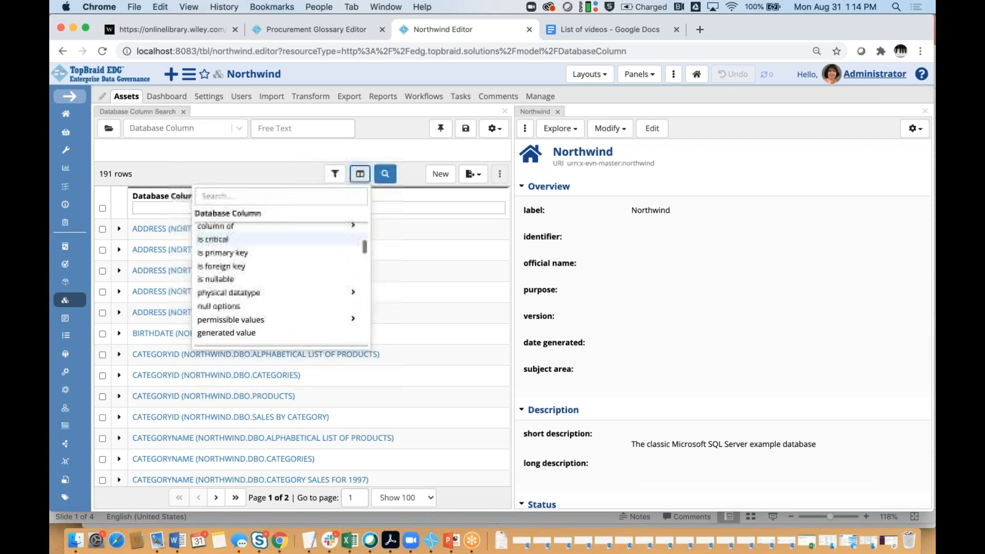
pyautogui.scroll(-10, 282, 237)
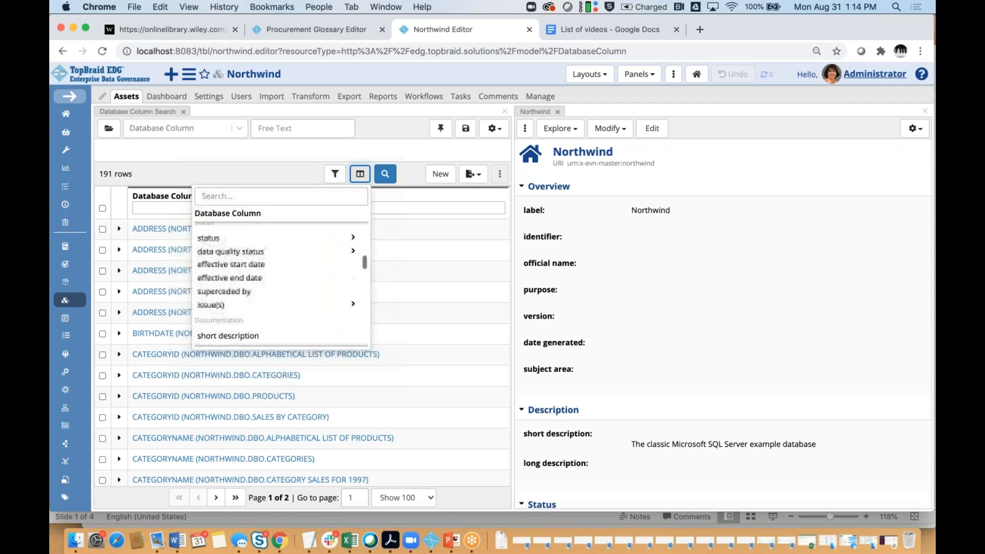
pyautogui.scroll(-10, 282, 239)
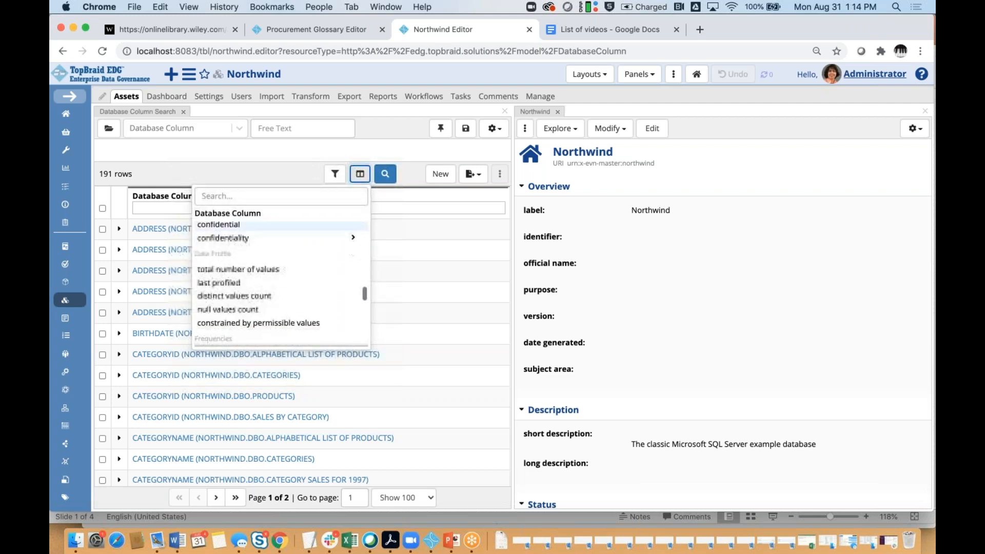
pyautogui.scroll(1, 257, 253)
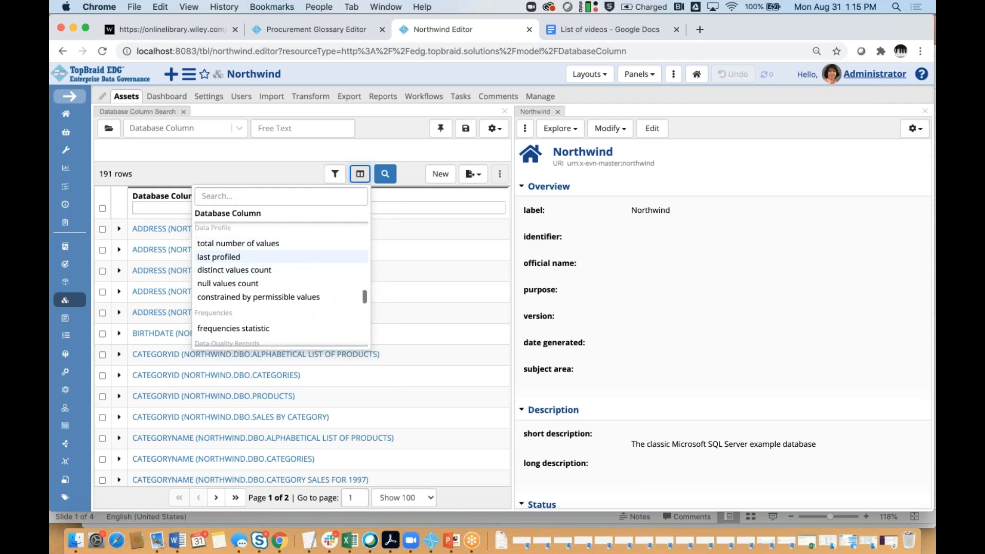
pyautogui.scroll(-1, 303, 262)
pyautogui.scroll(5, 300, 260)
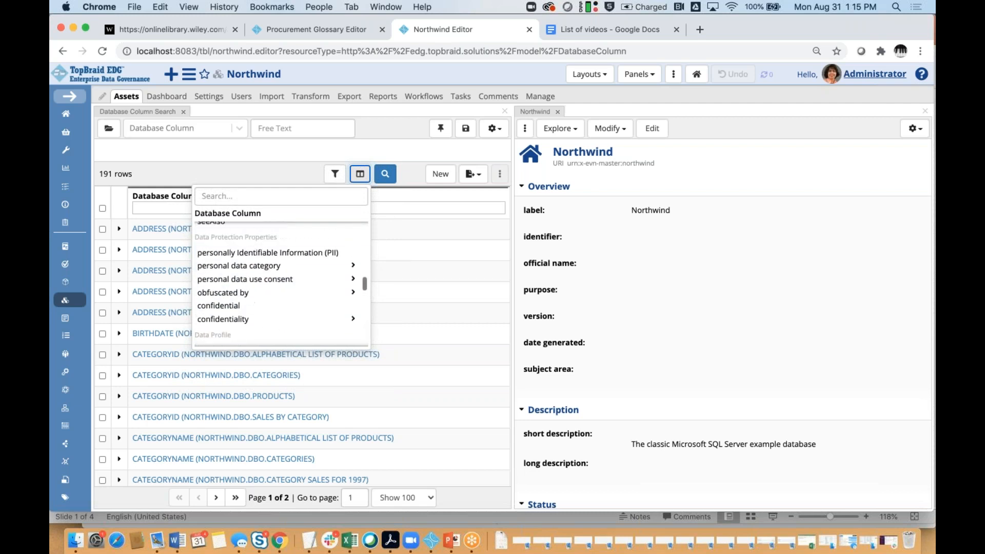
pyautogui.scroll(-3, 301, 260)
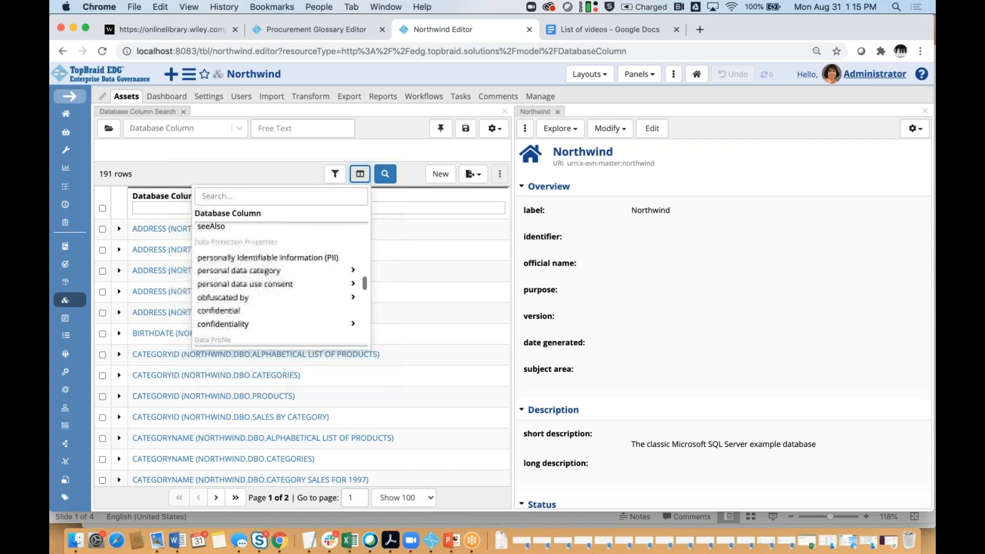
pyautogui.scroll(5, 300, 271)
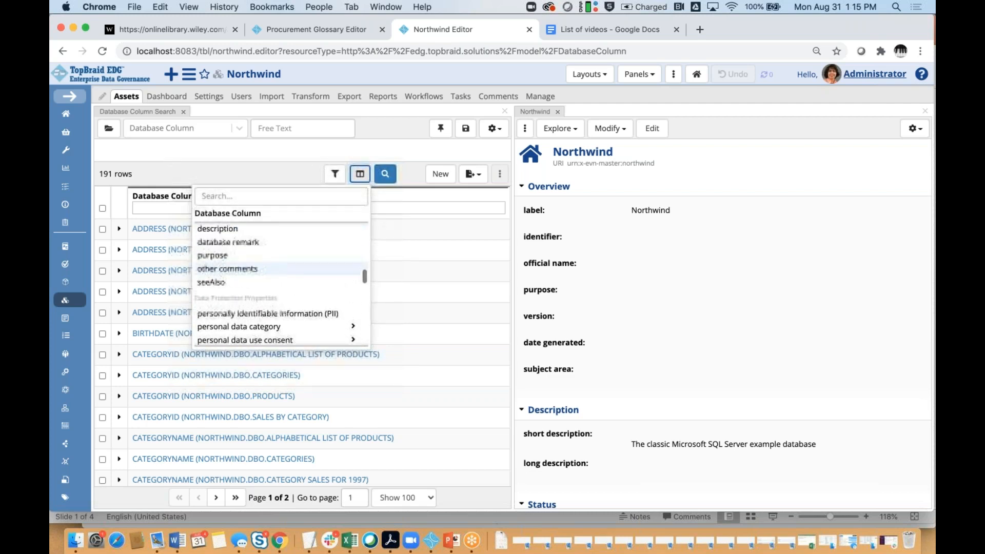
pyautogui.scroll(2, 256, 283)
pyautogui.click(231, 260)
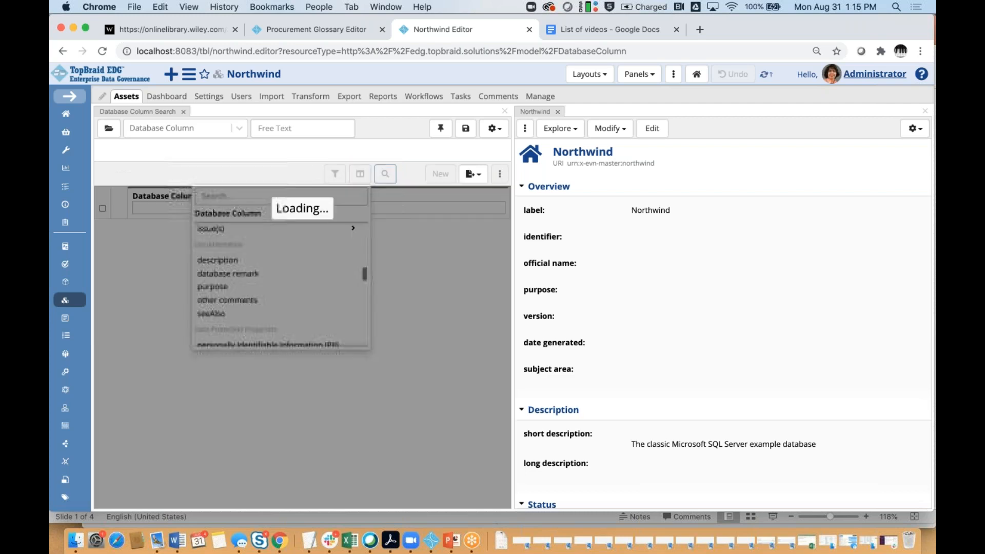
# Step: Examine the other properties available as result columns, including the data protection, compliance, provenance and traceability groups
pyautogui.scroll(-15, 281, 282)
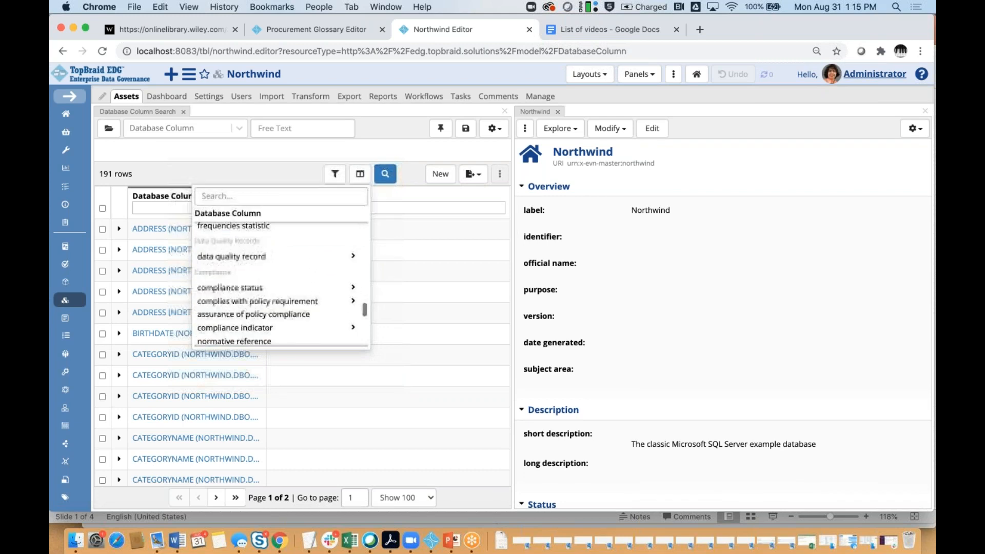
pyautogui.scroll(-5, 281, 253)
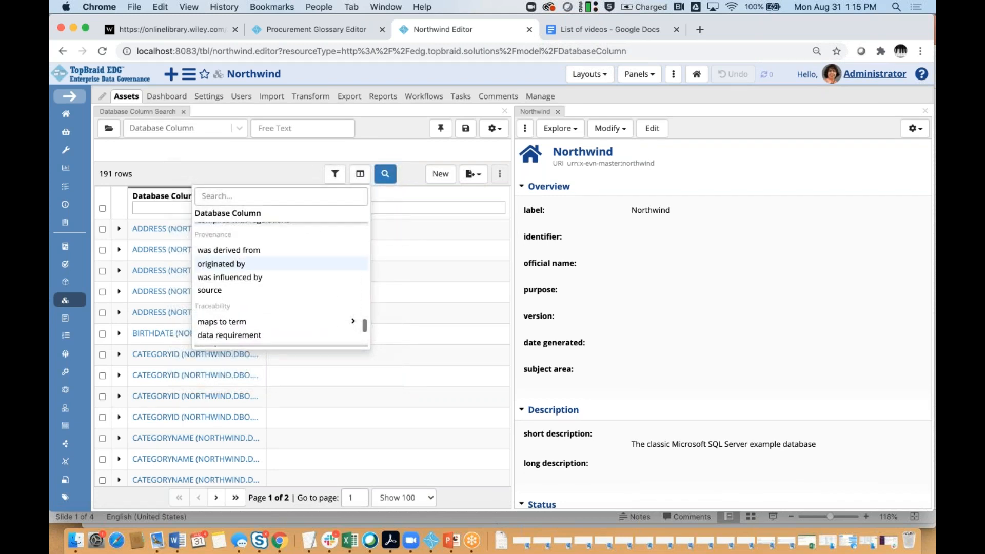
pyautogui.scroll(-5, 281, 254)
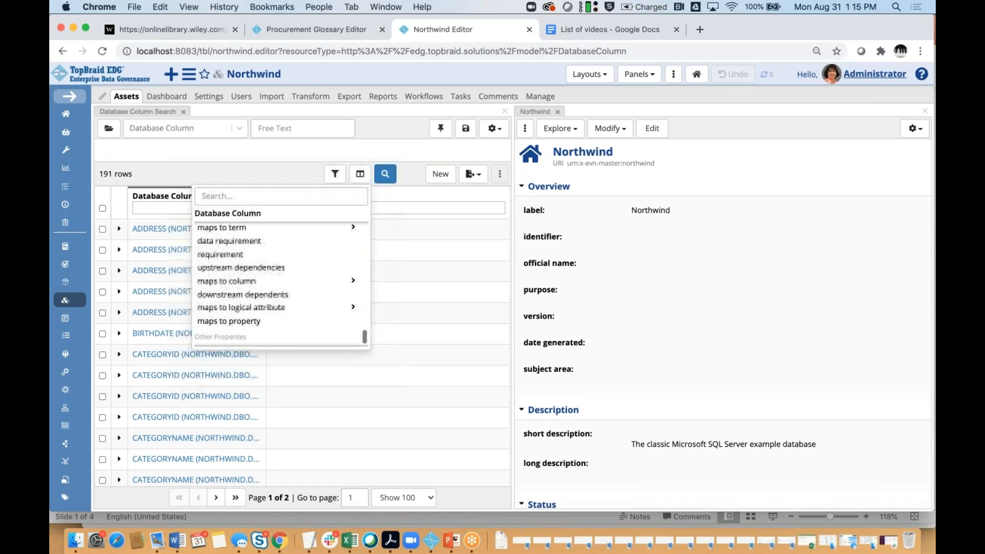
pyautogui.scroll(5, 281, 298)
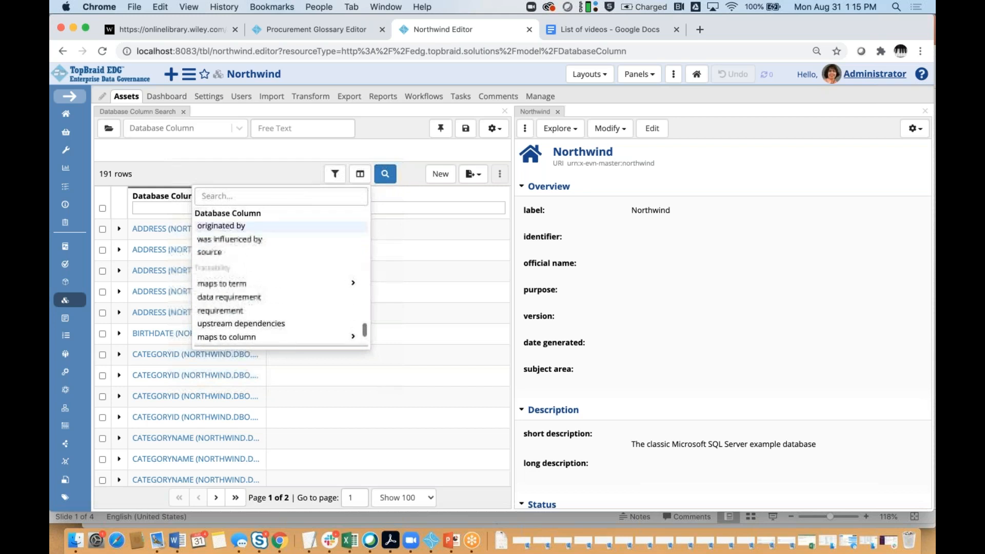
pyautogui.scroll(8, 281, 298)
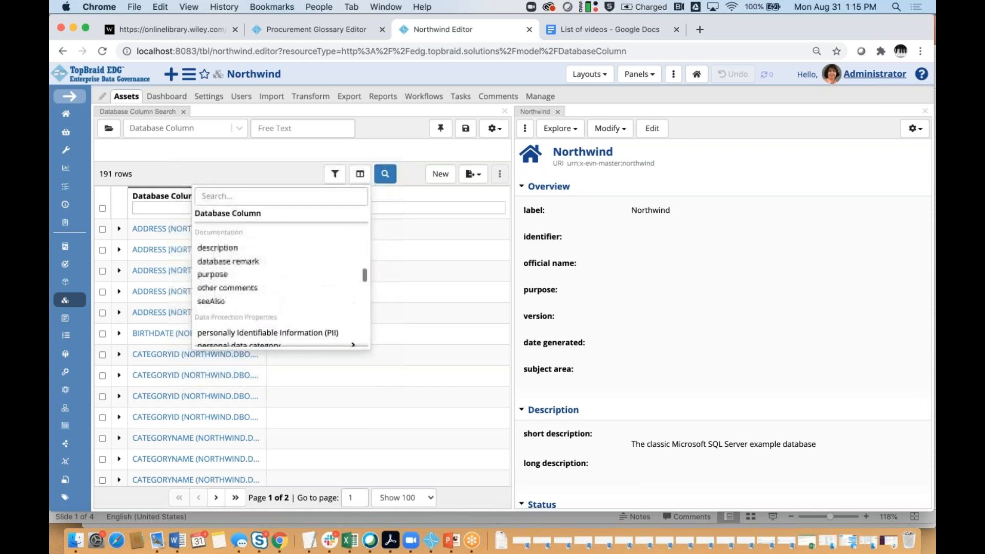
pyautogui.scroll(-3, 281, 287)
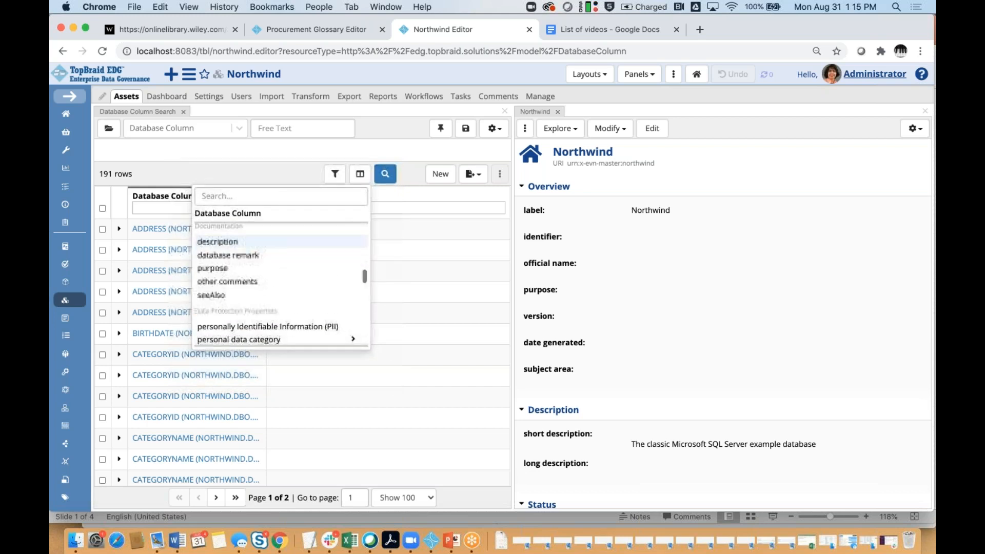
pyautogui.scroll(-5, 281, 287)
pyautogui.scroll(1, 281, 287)
pyautogui.scroll(5, 281, 287)
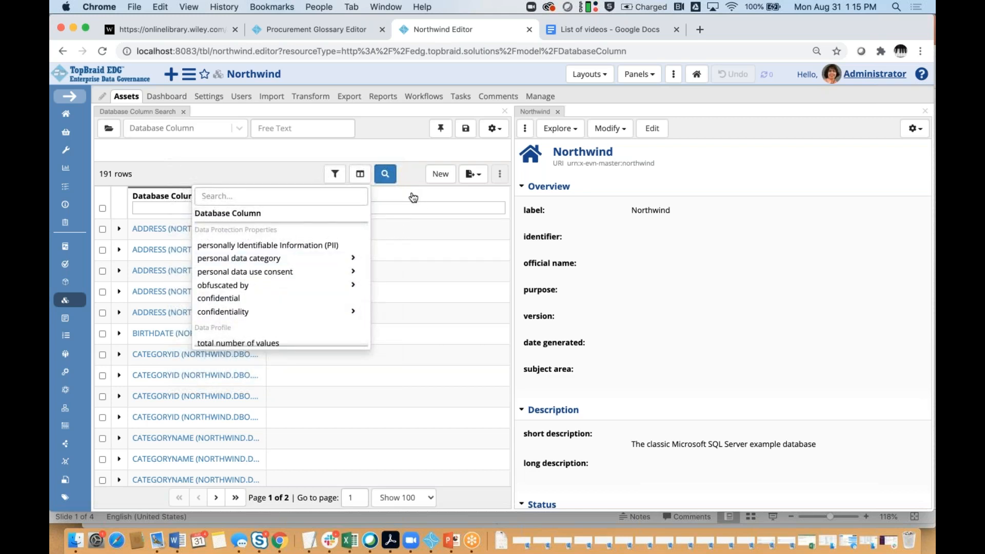
# Step: Add a filter requiring "column of" to equal the table DBO.CUSTOMERS (NORTHWIND)
pyautogui.click(335, 176)
pyautogui.scroll(-5, 205, 258)
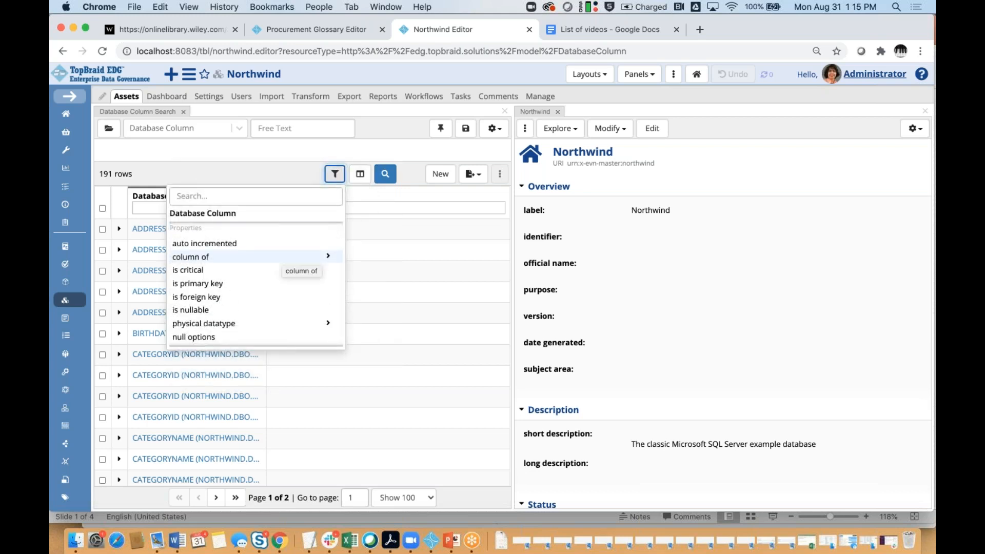
pyautogui.click(277, 256)
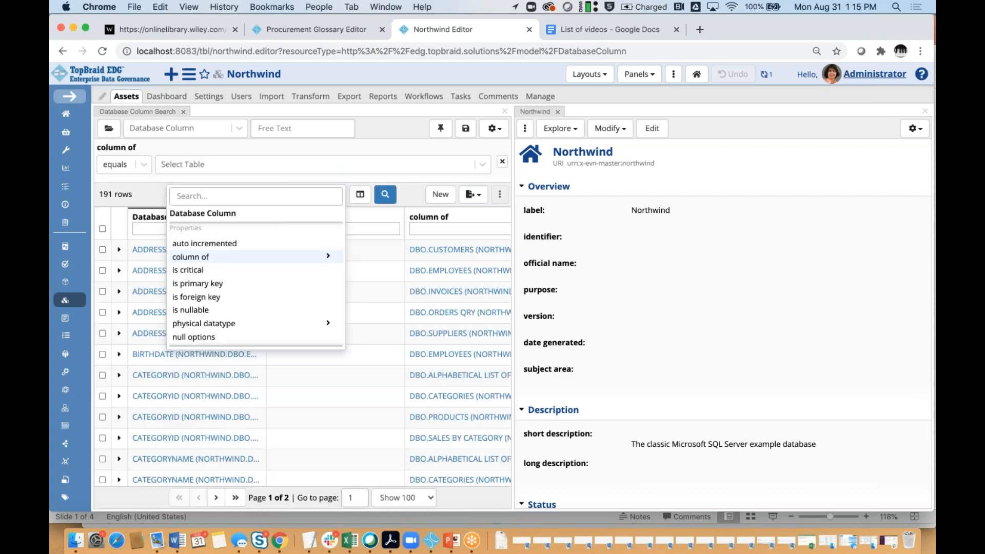
pyautogui.click(295, 166)
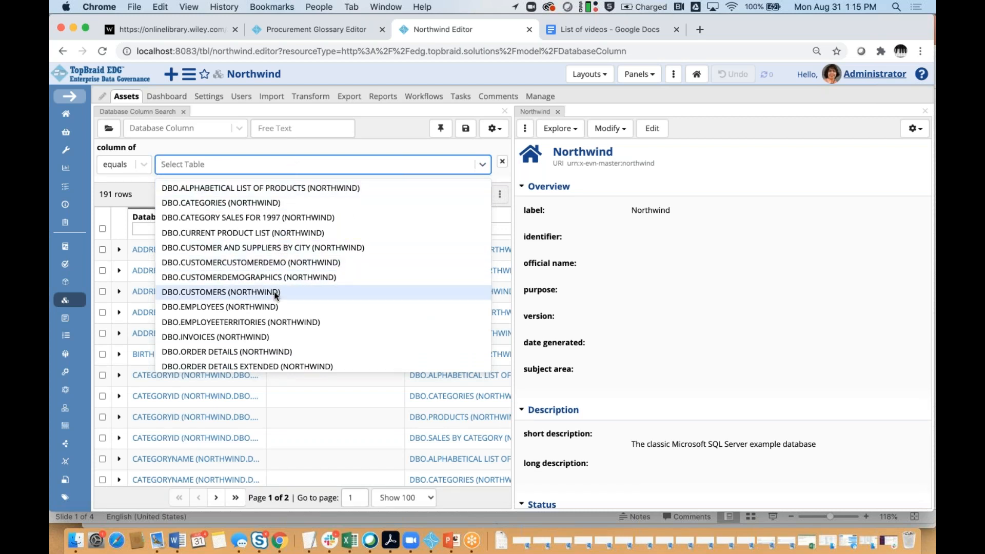
pyautogui.click(276, 293)
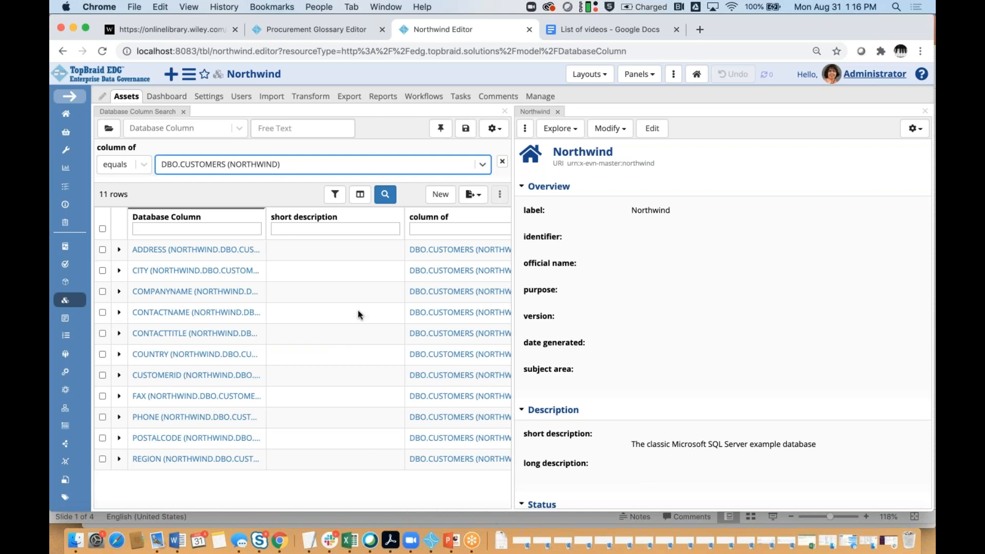
# Step: Start saving the filtered search as a query and label it "Named Search 1"
pyautogui.click(466, 128)
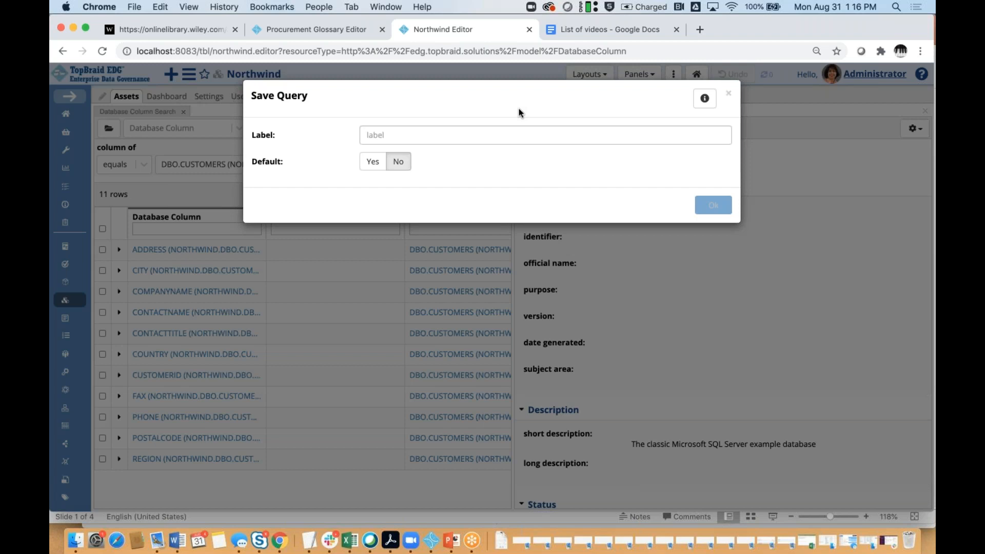
pyautogui.click(493, 134)
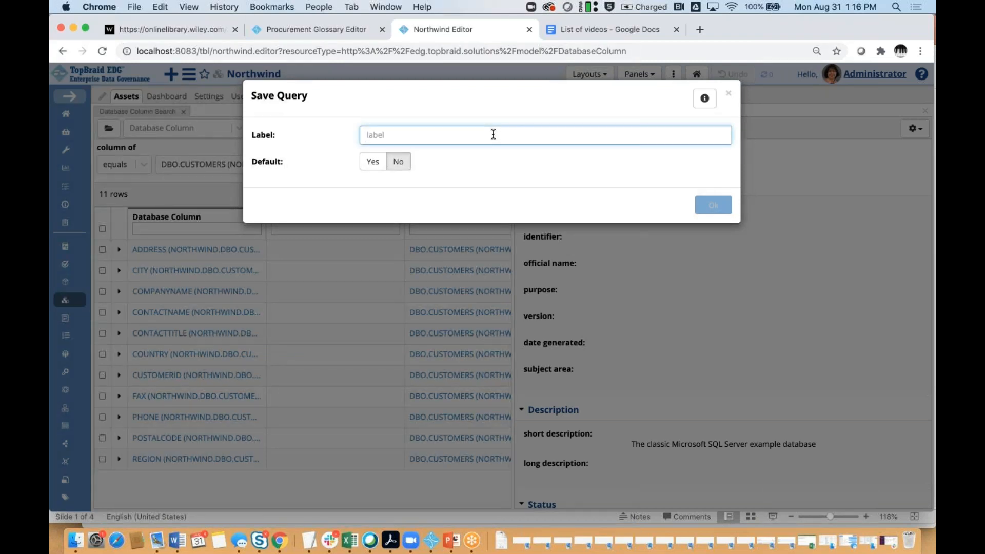
pyautogui.write('Named')
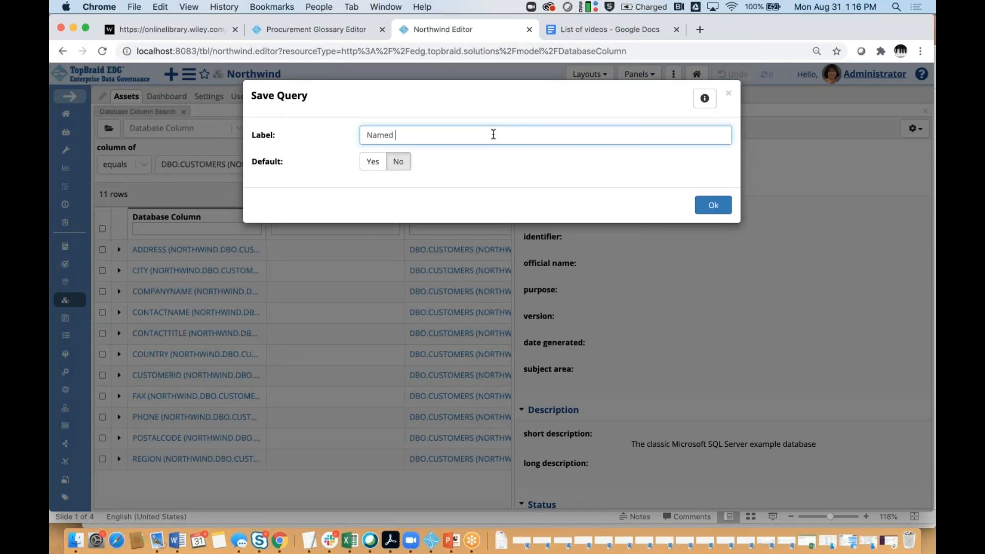
pyautogui.write(' Search 1')
pyautogui.click(909, 400)
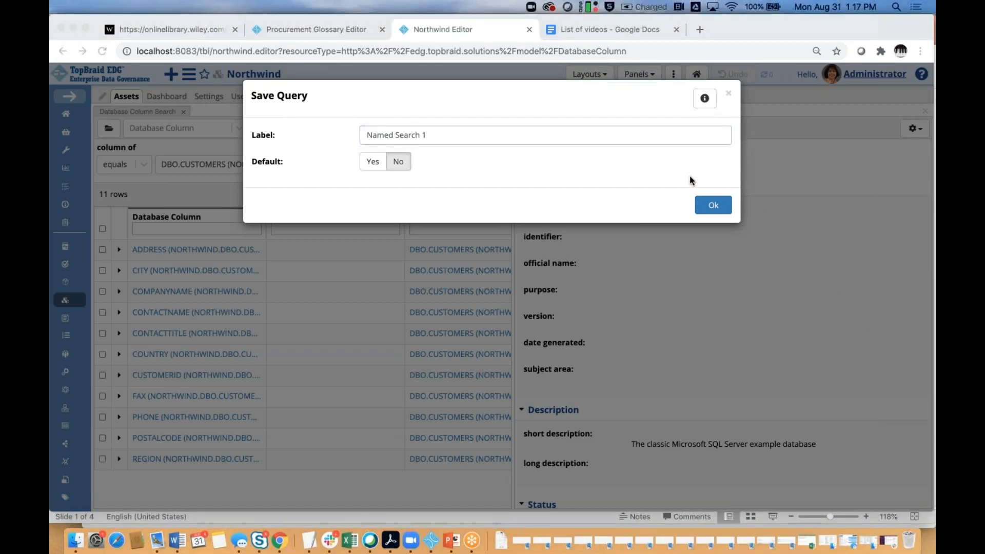